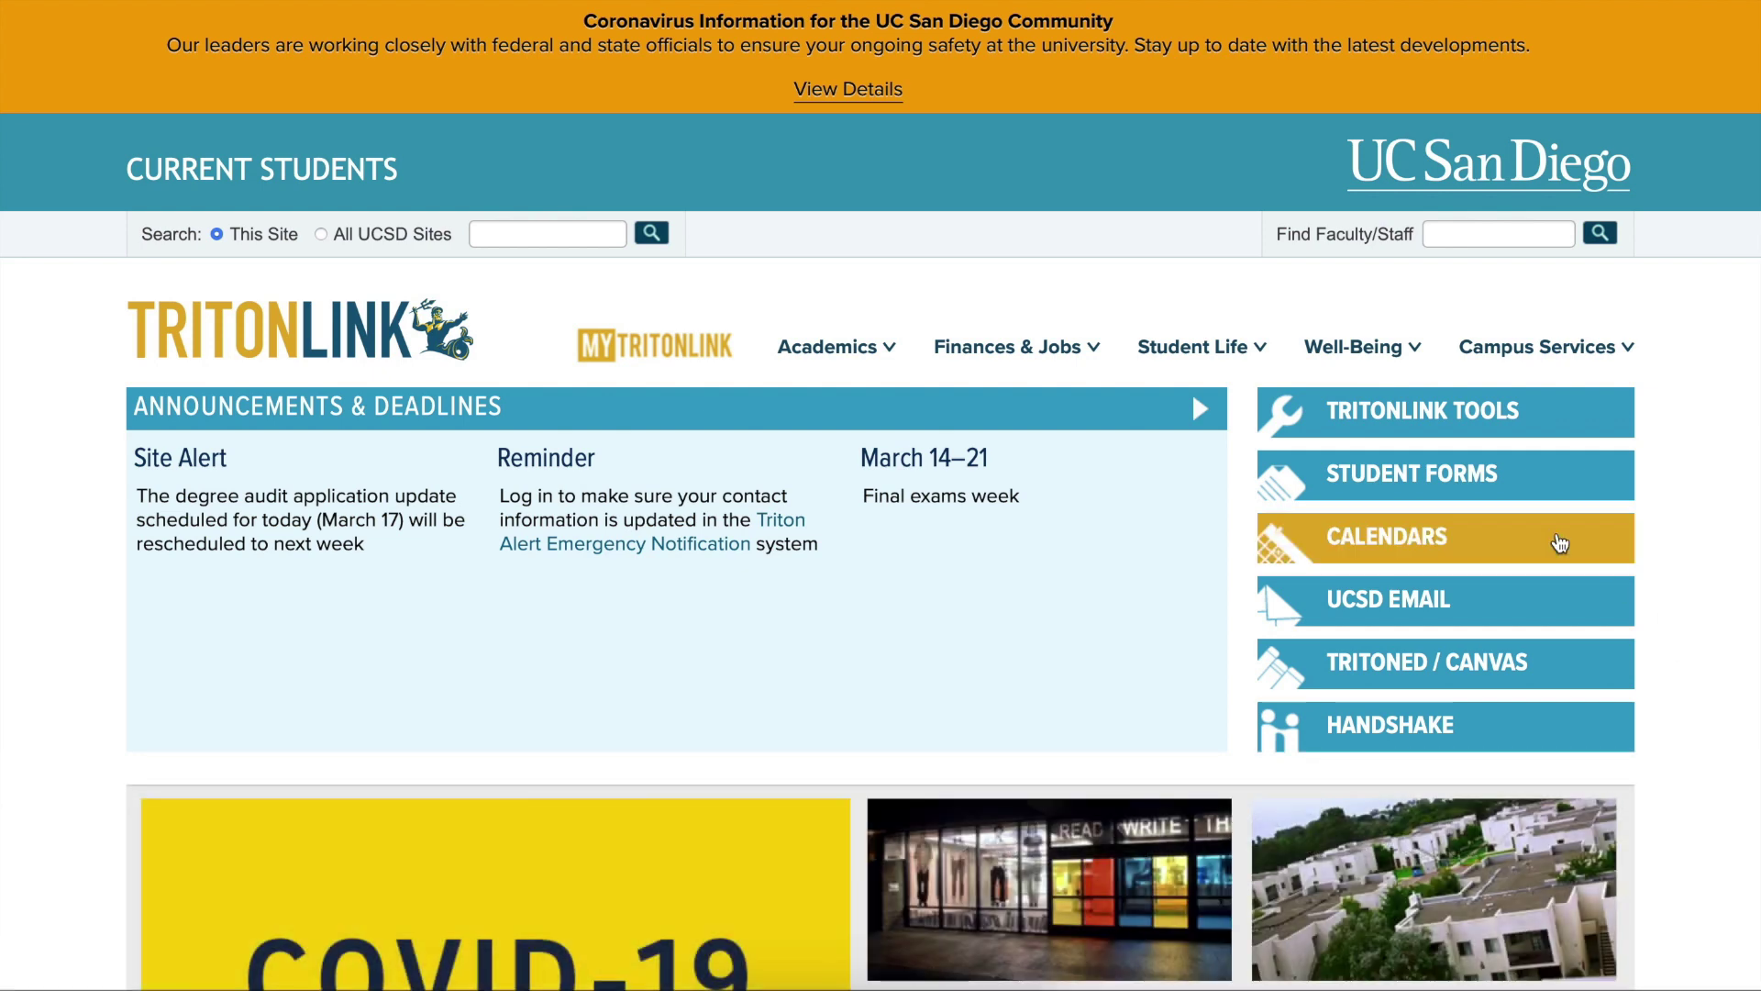
Step: Open the TritonLink Tools page from the home tile and scroll down to the Advising tools
click(1418, 434)
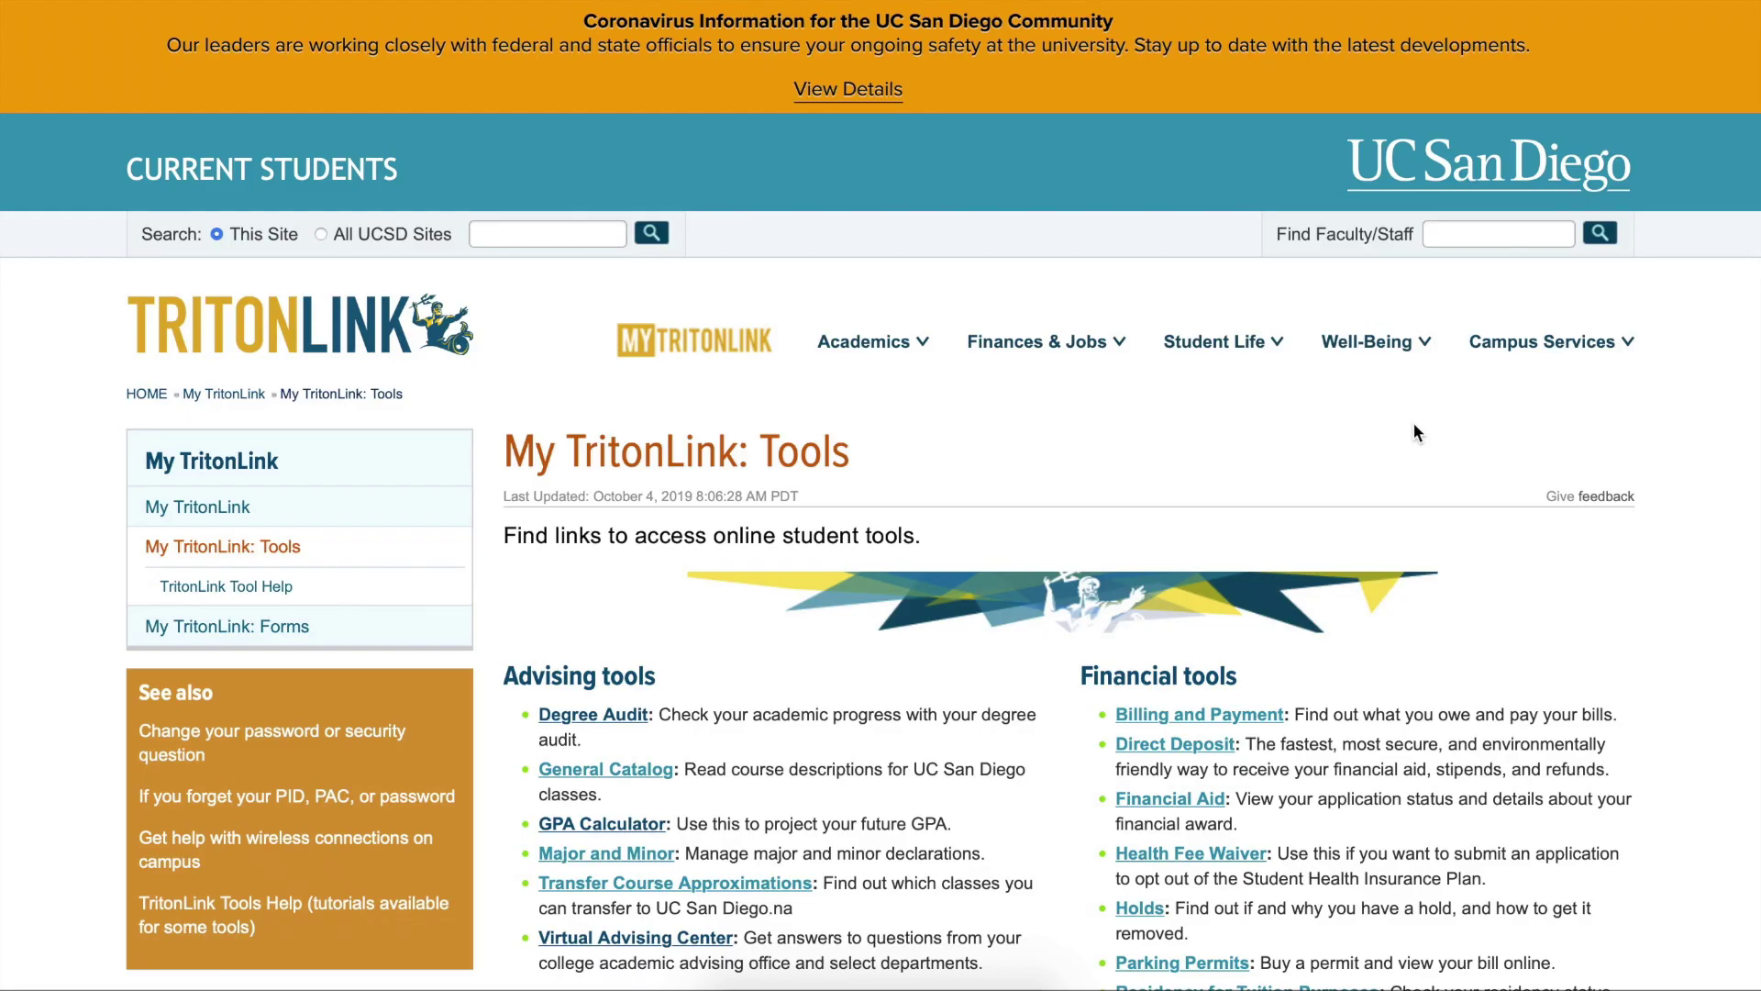
scroll(794, 443, down, 3)
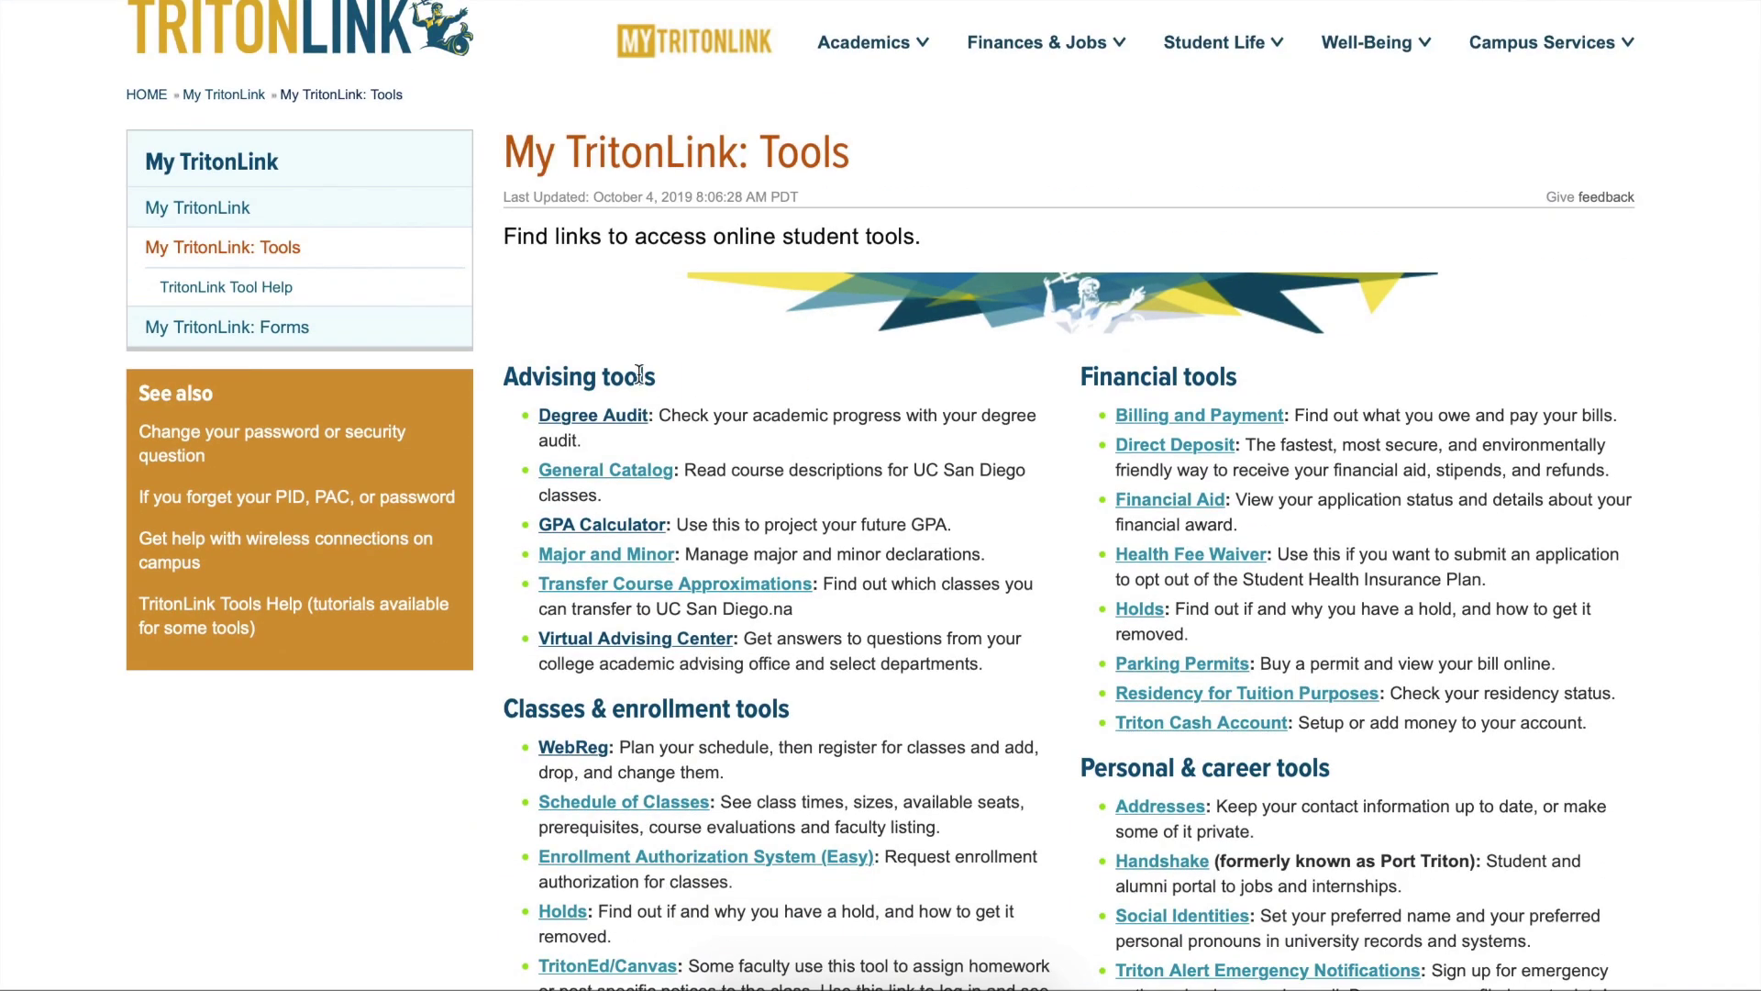
Step: Go to the Virtual Advising Center and browse the John Muir College News updates
click(603, 640)
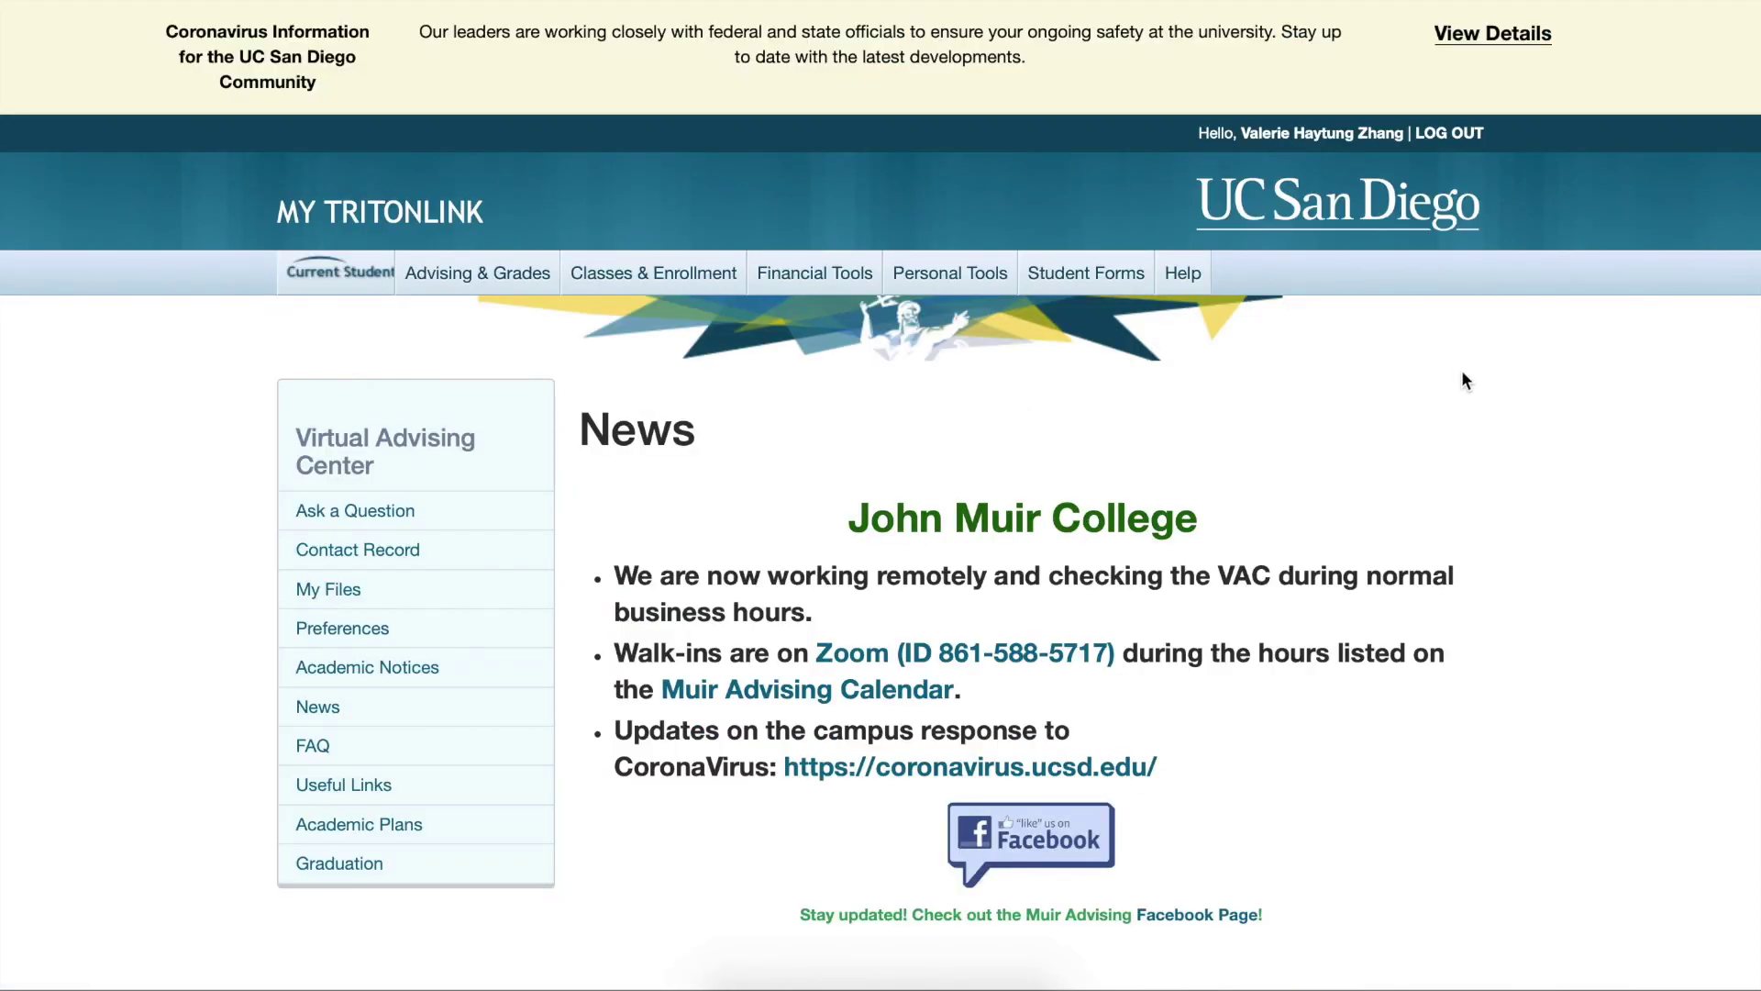
scroll(1462, 371, down, 3)
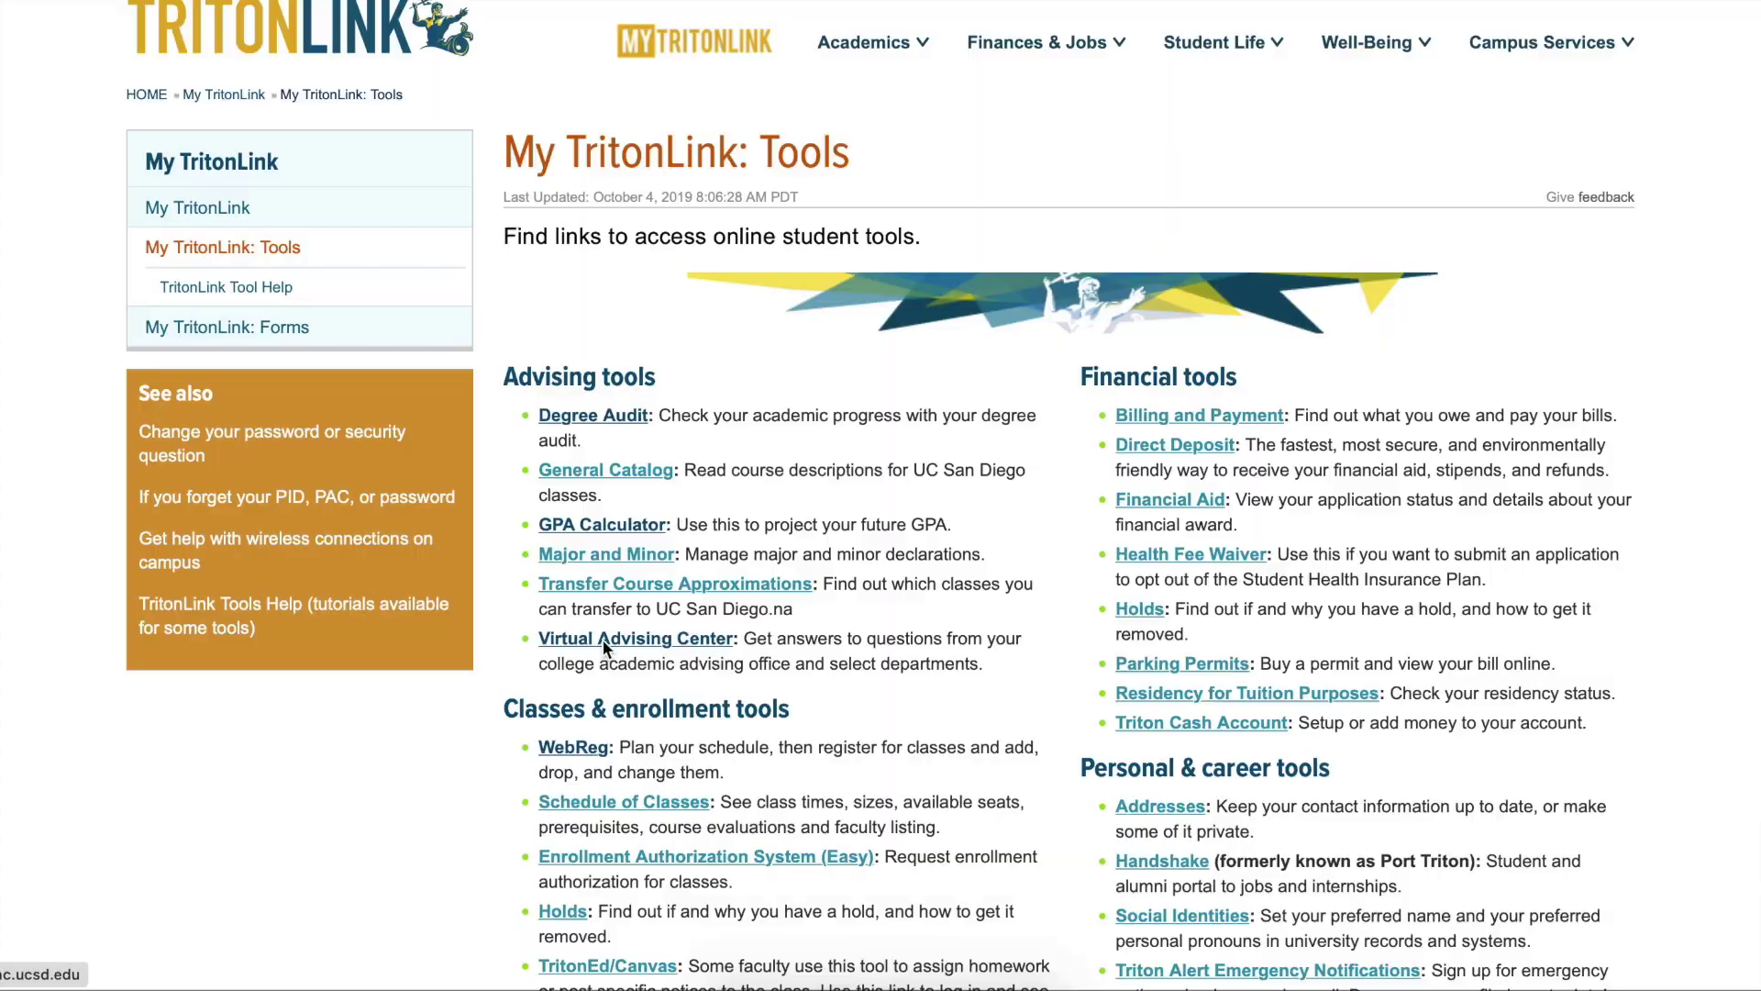
click(602, 639)
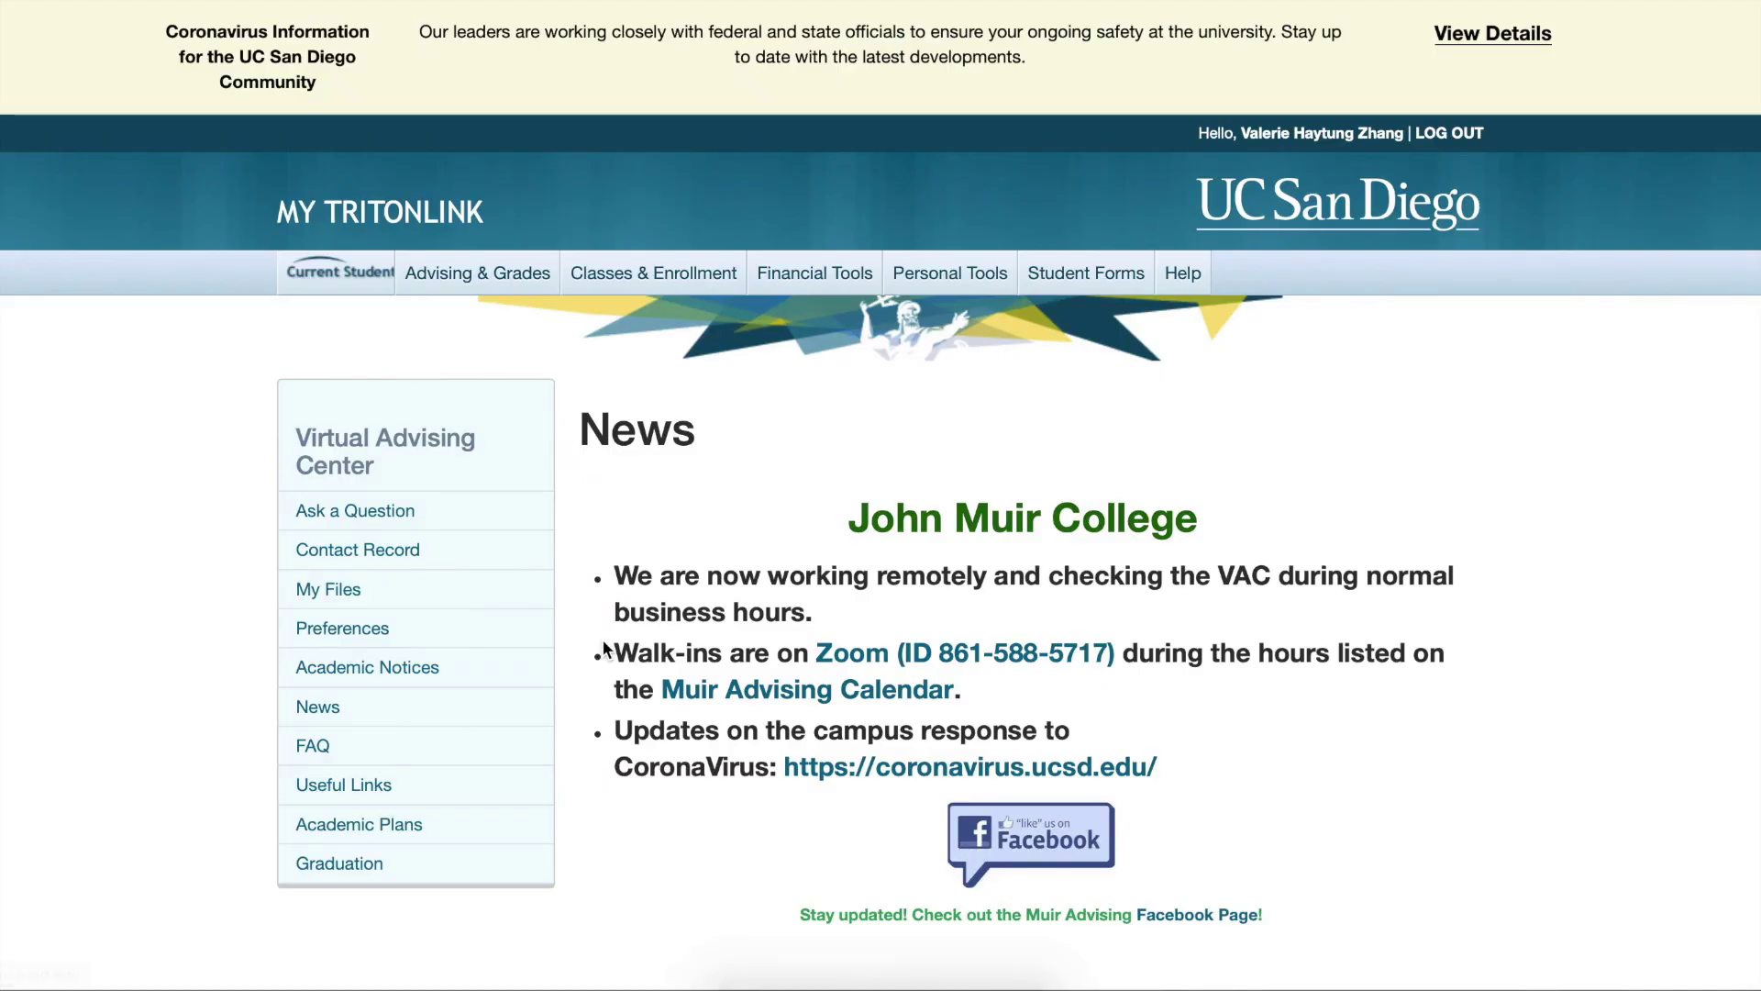
scroll(1461, 371, down, 3)
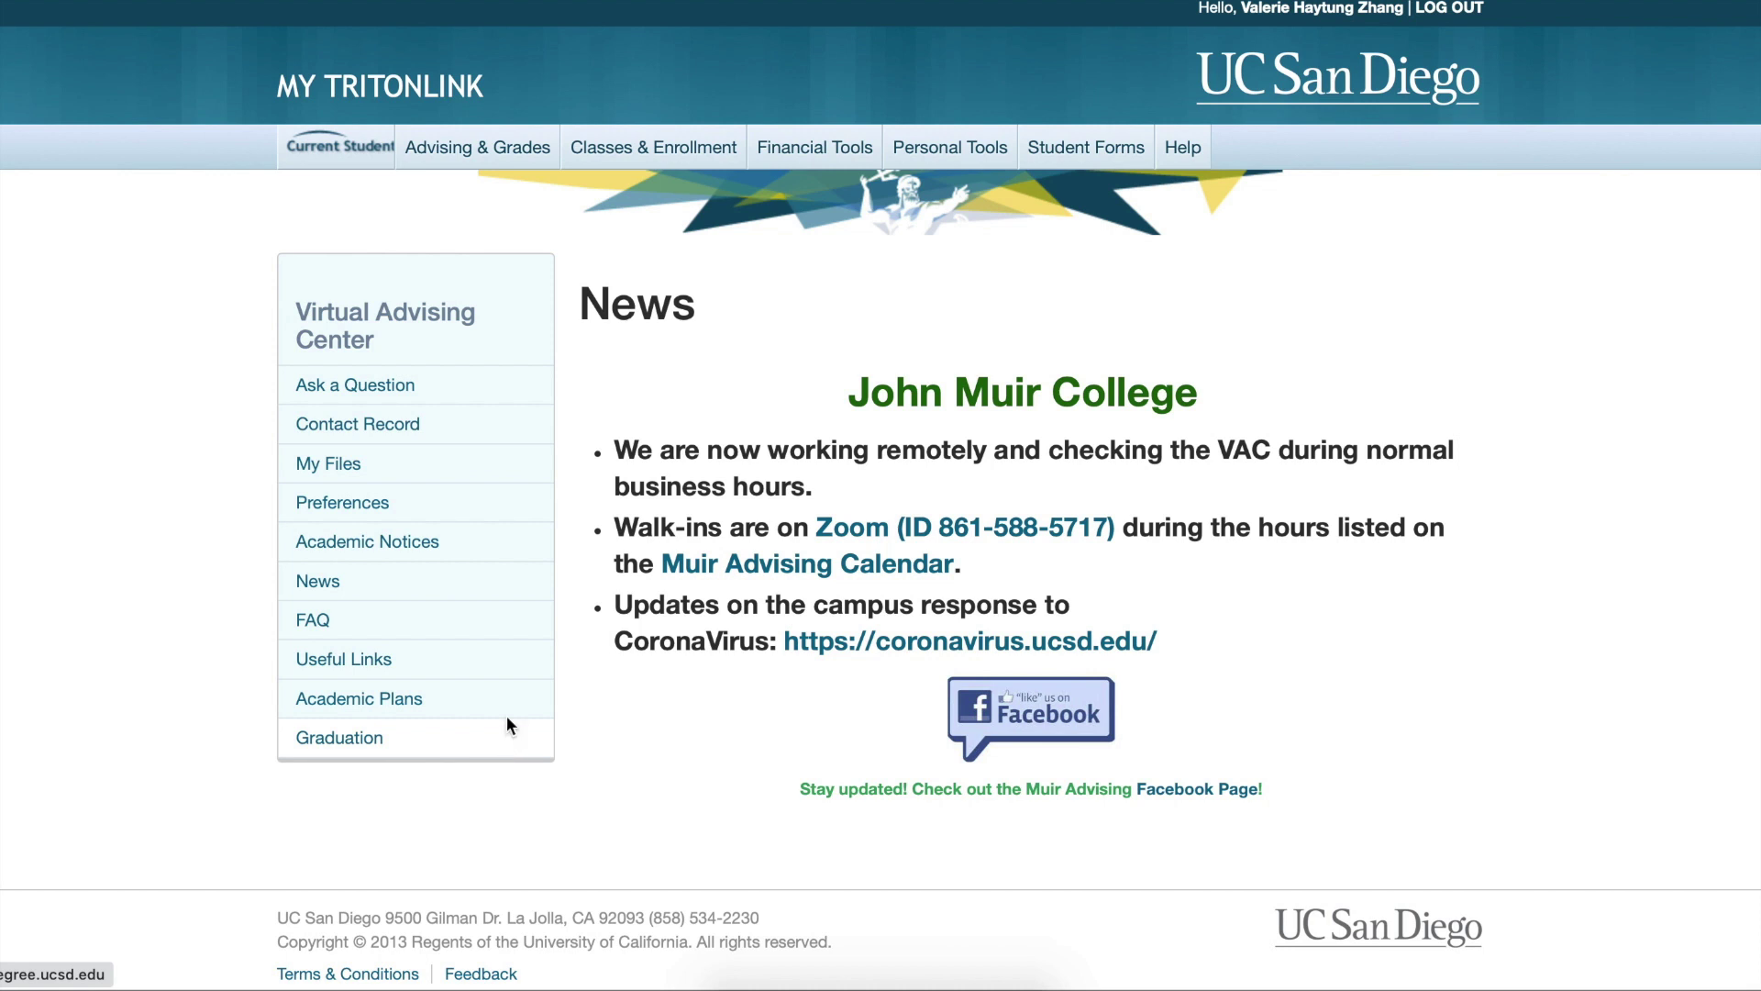
Step: Open the Ask a Question form from the sidebar and scroll down to its fields
click(476, 390)
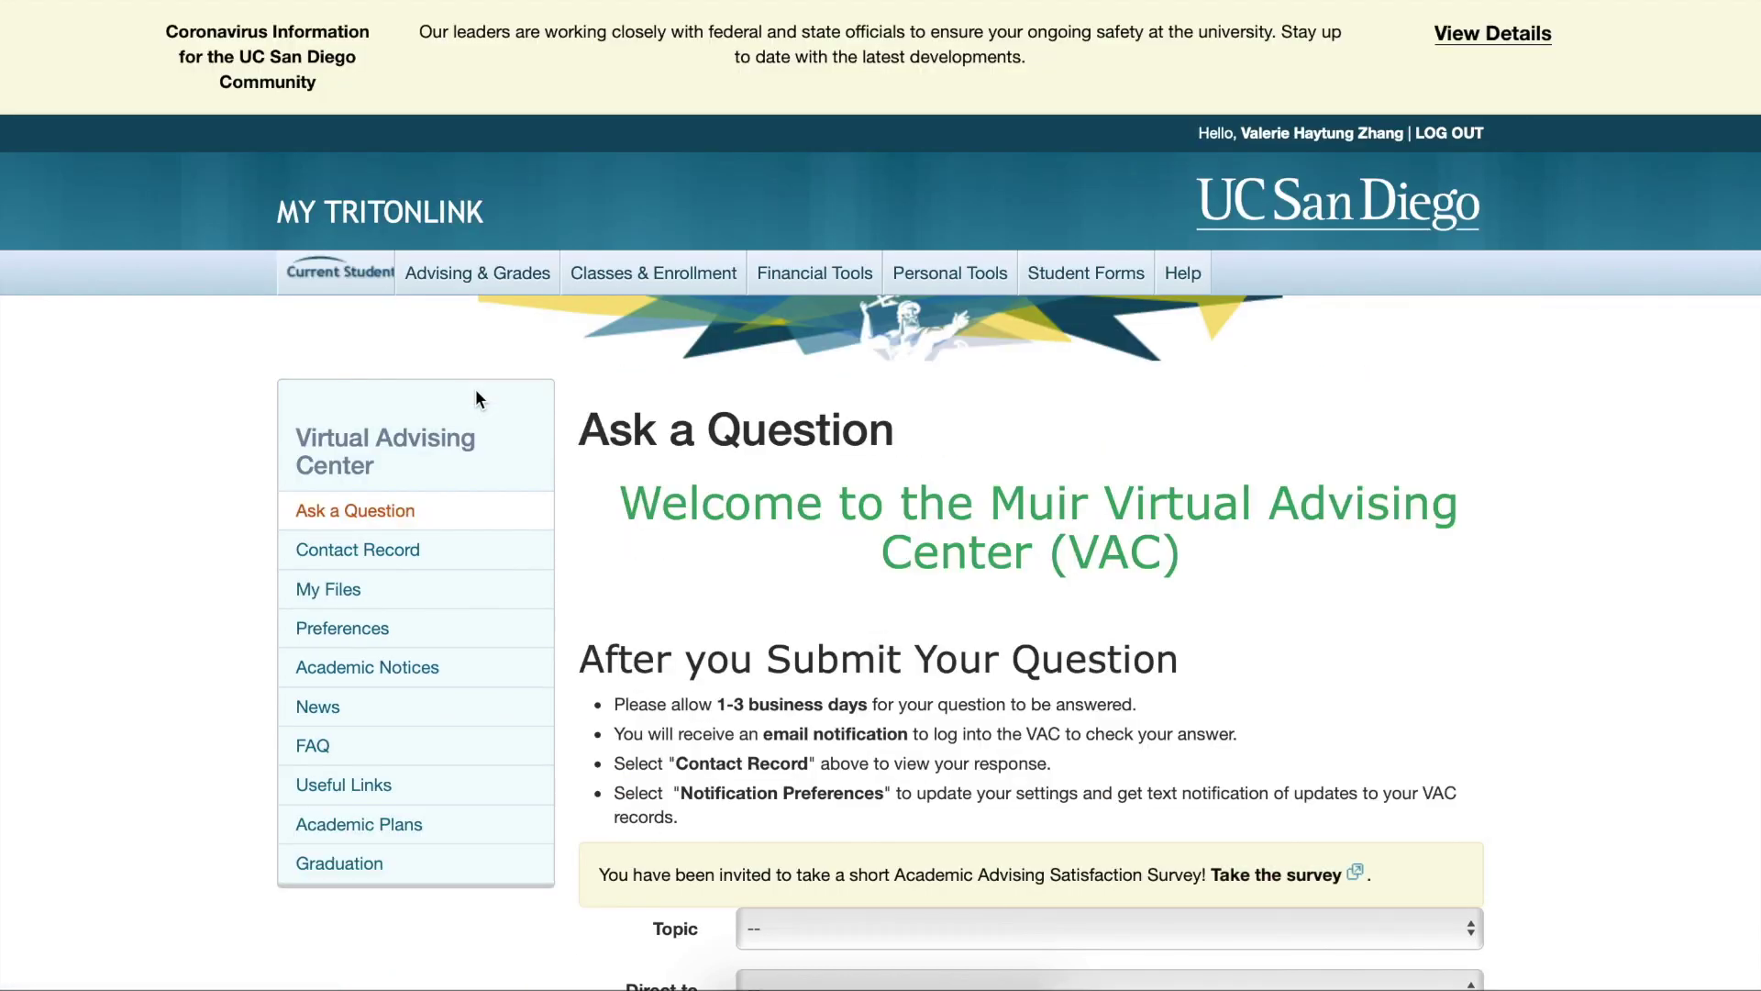
scroll(475, 390, down, 3)
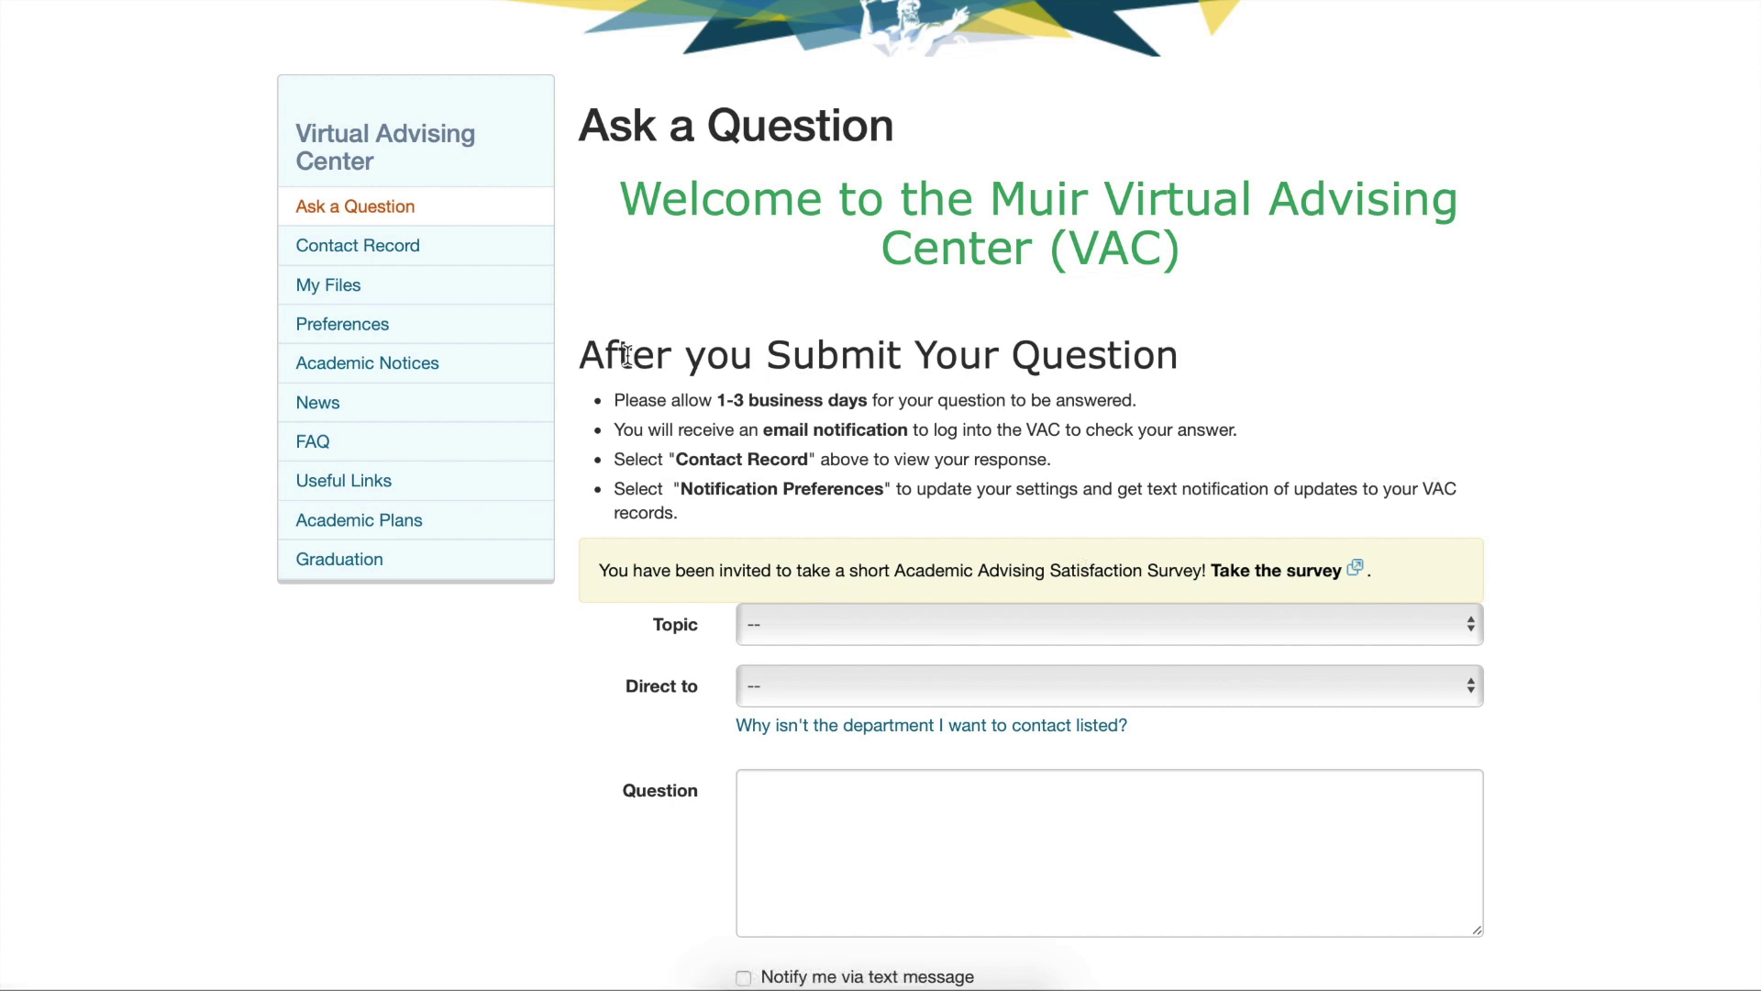
scroll(854, 420, down, 3)
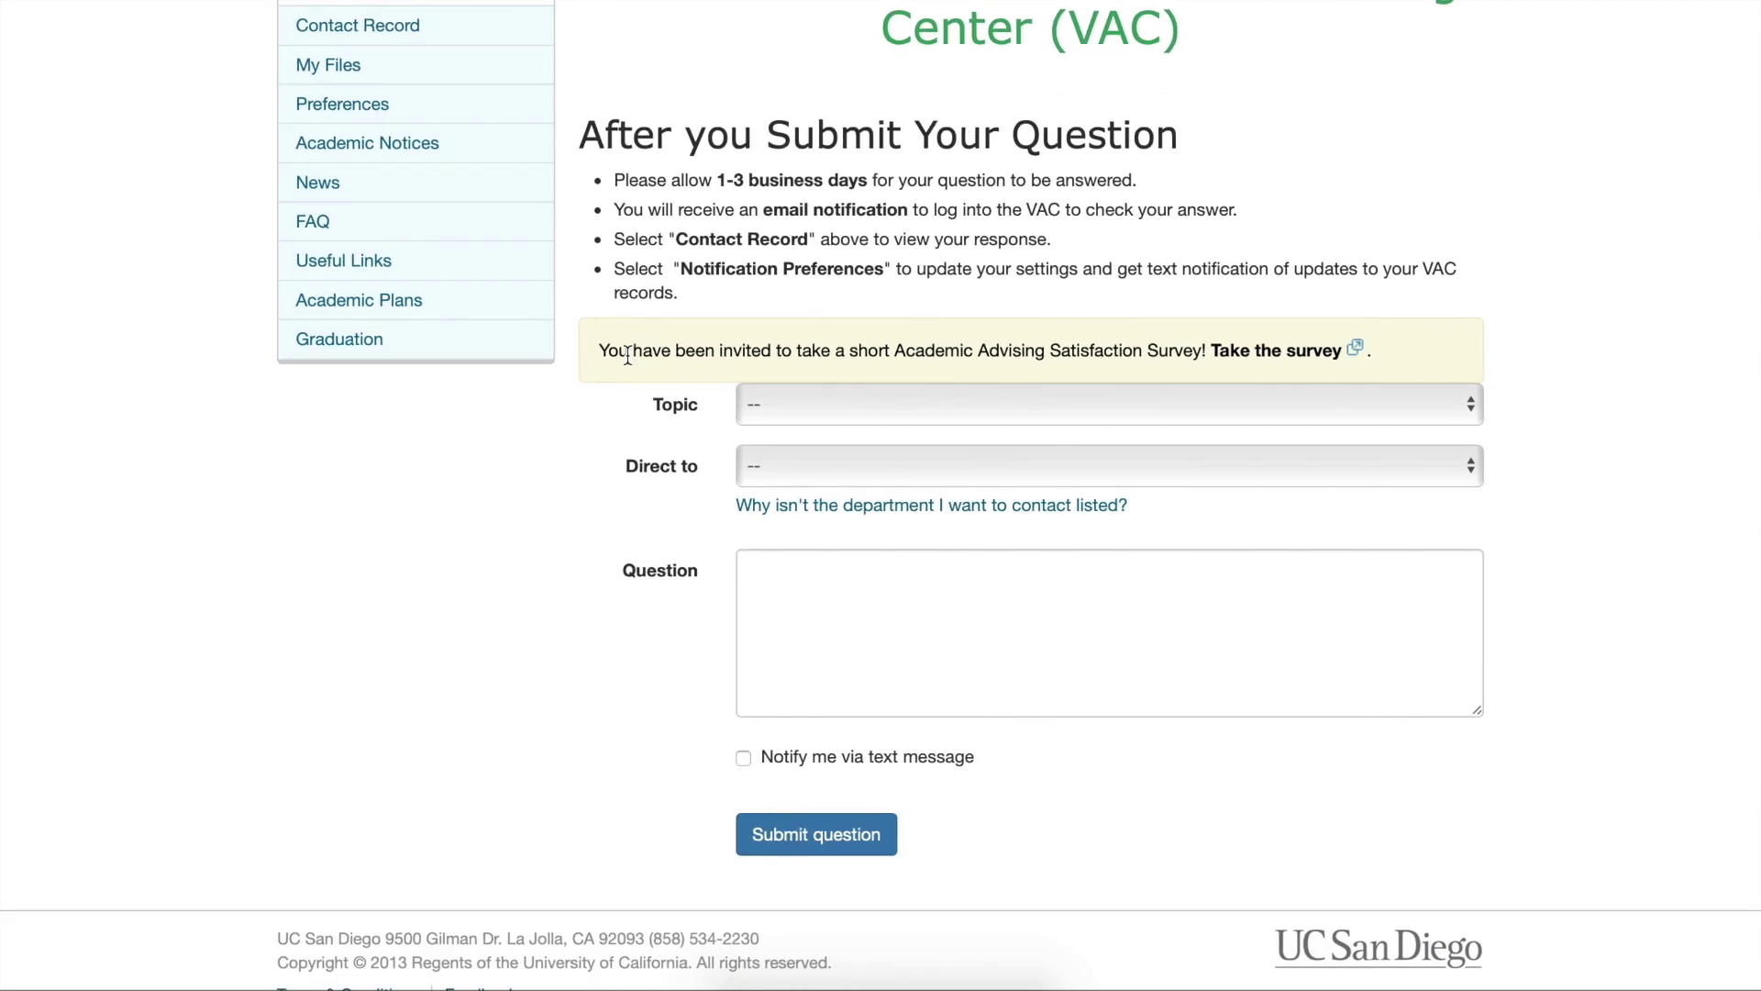
Step: Look through the Topic and Direct to dropdown options, leaving both unset
click(857, 414)
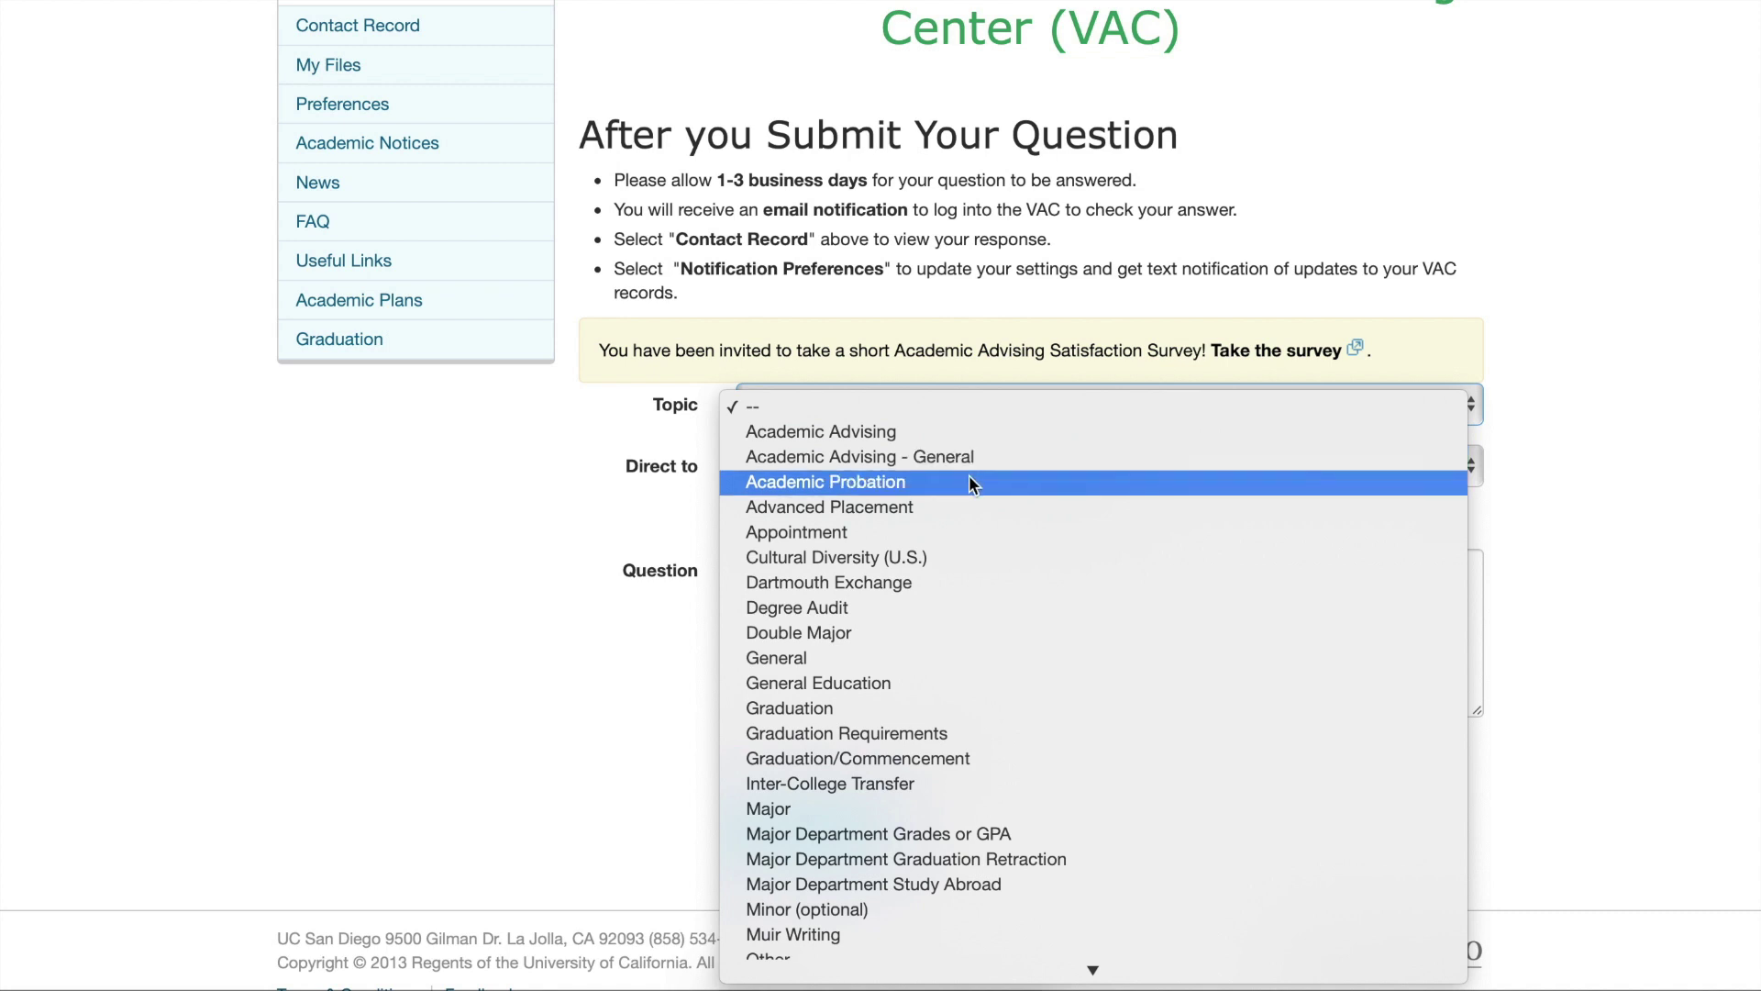
scroll(972, 749, down, 5)
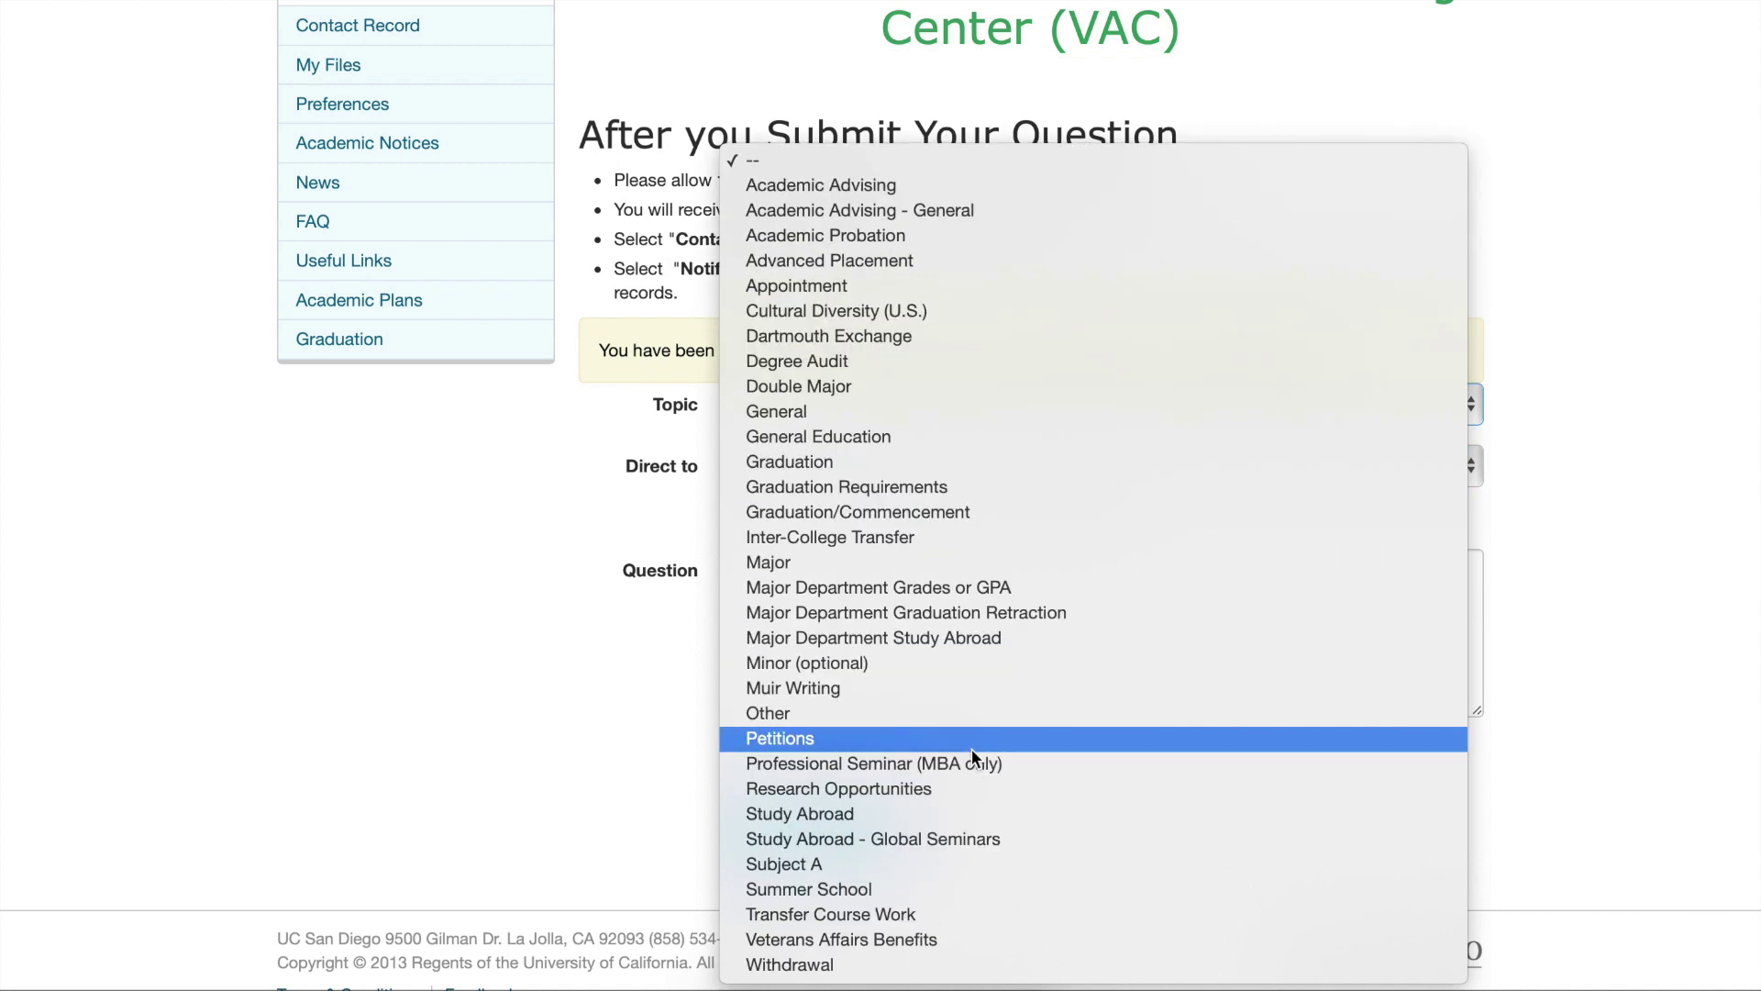
click(455, 860)
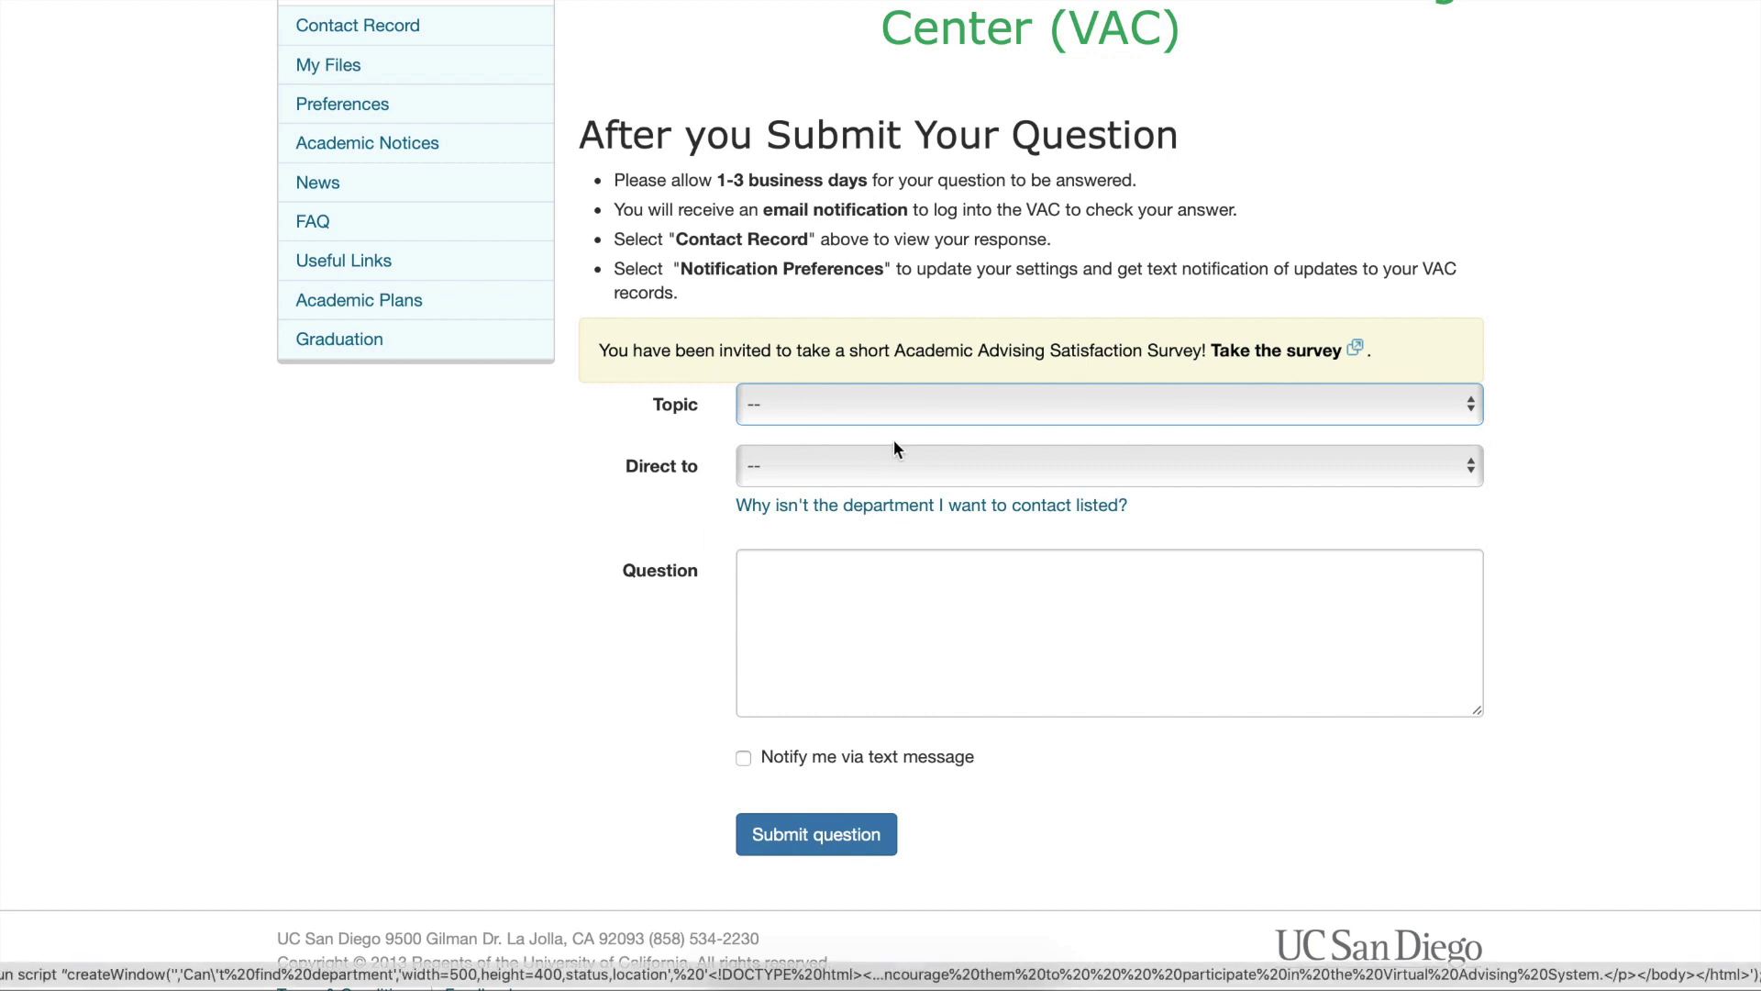
click(890, 470)
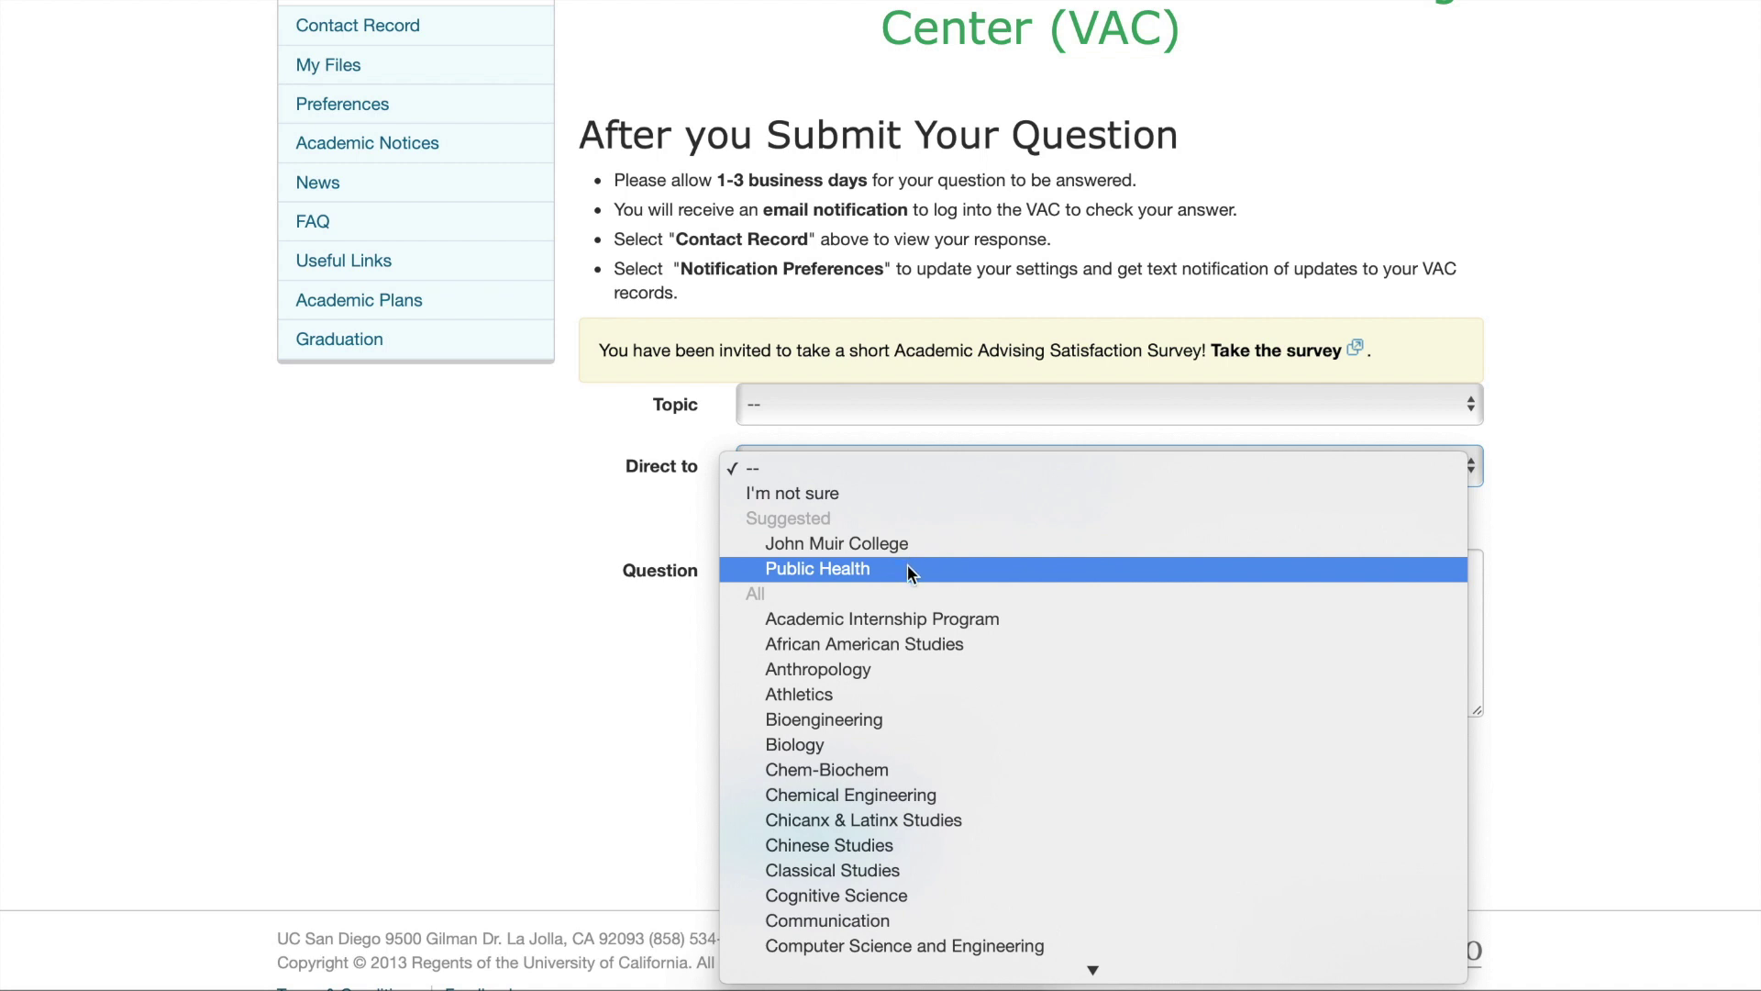
click(1543, 654)
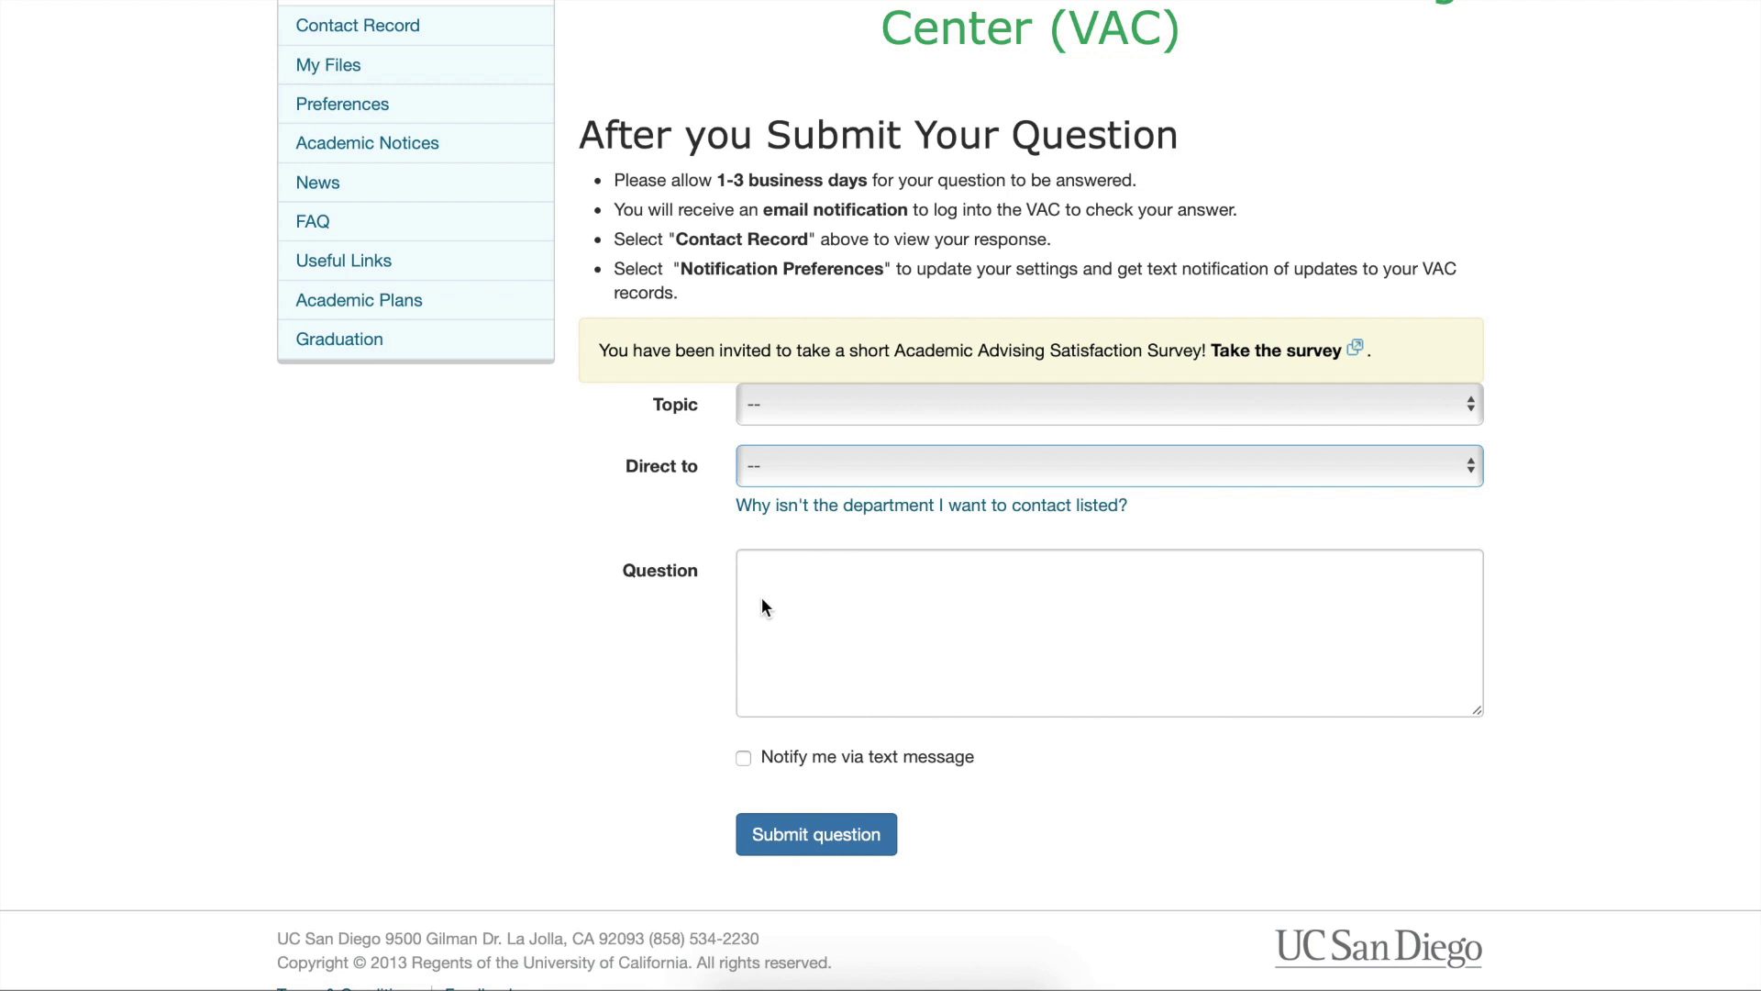
scroll(1148, 620, down, 1)
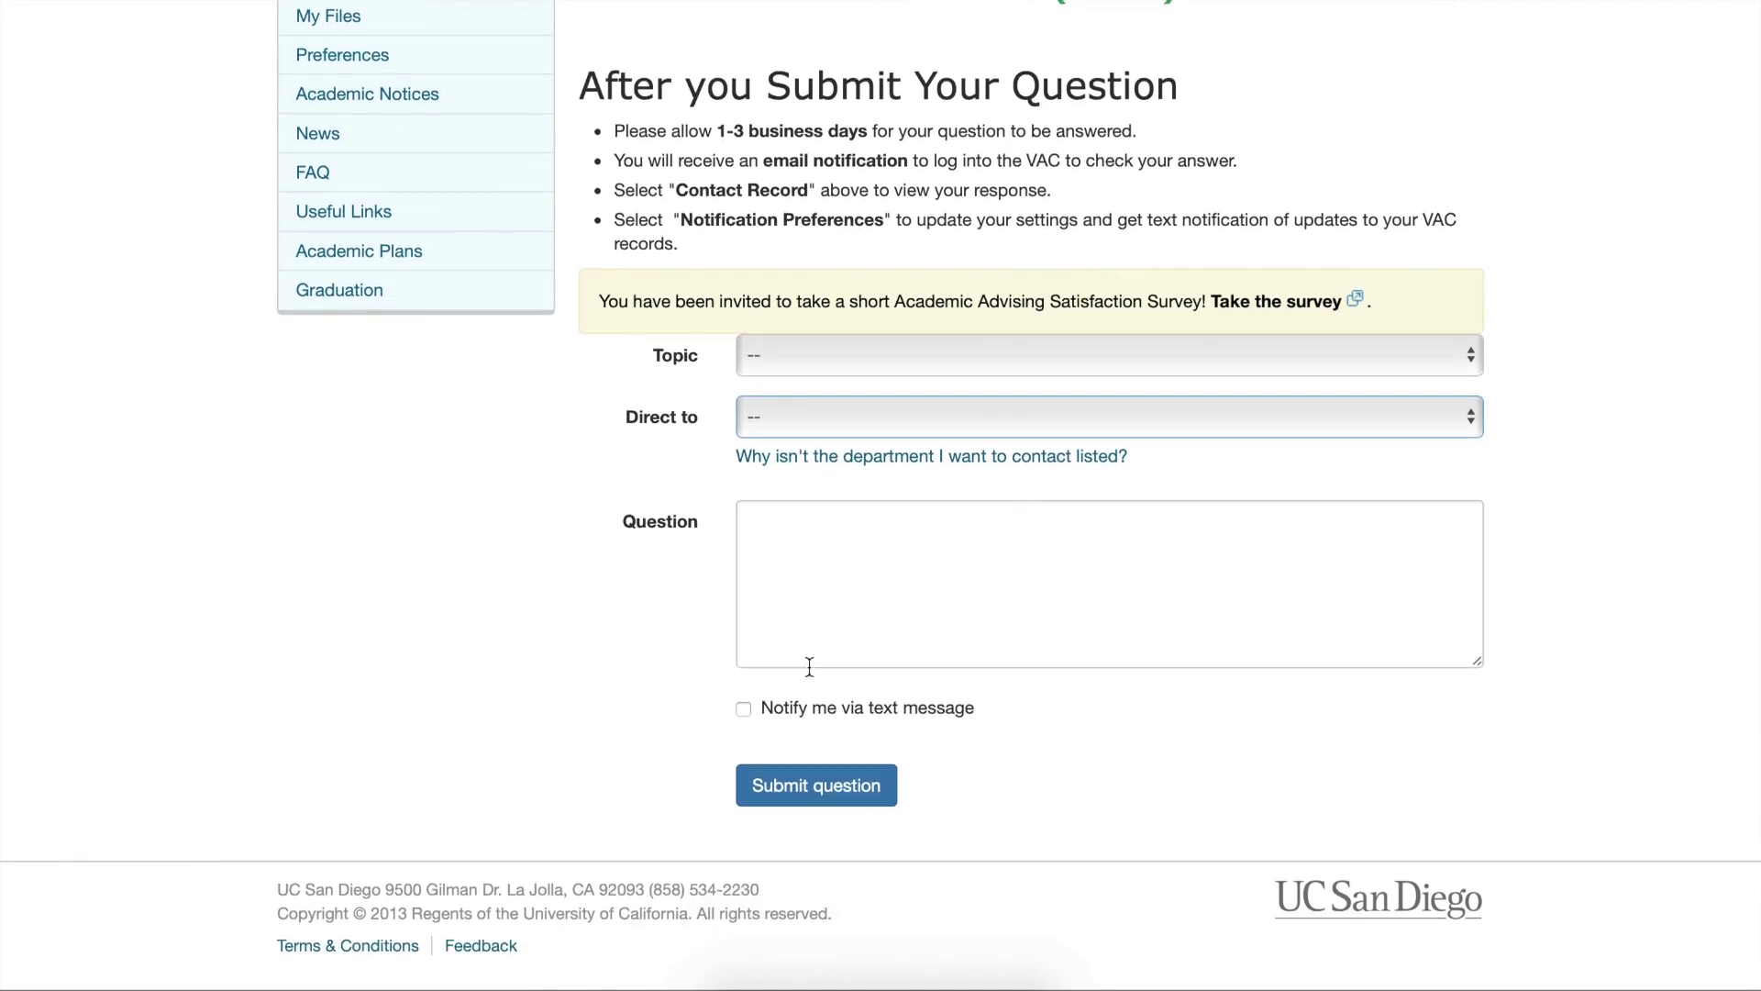
Step: Check 'Notify me via text message' and view the Provider carrier list without choosing one
click(744, 710)
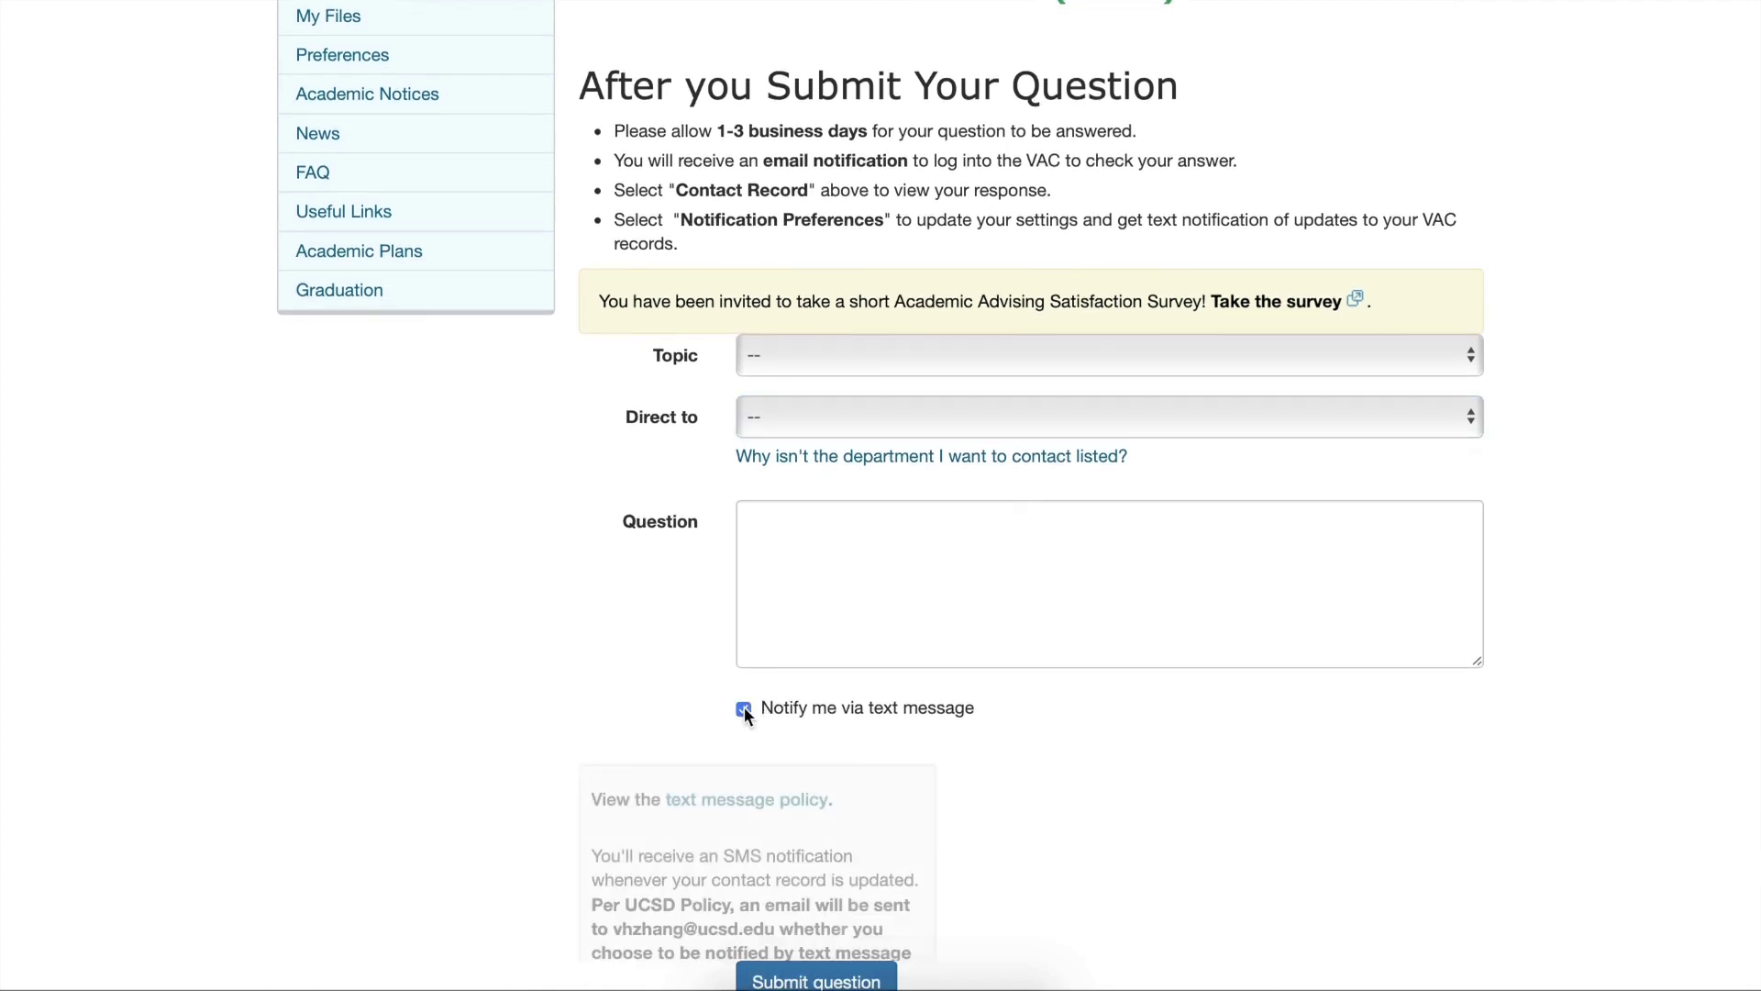
scroll(1188, 718, down, 3)
scroll(1185, 710, down, 5)
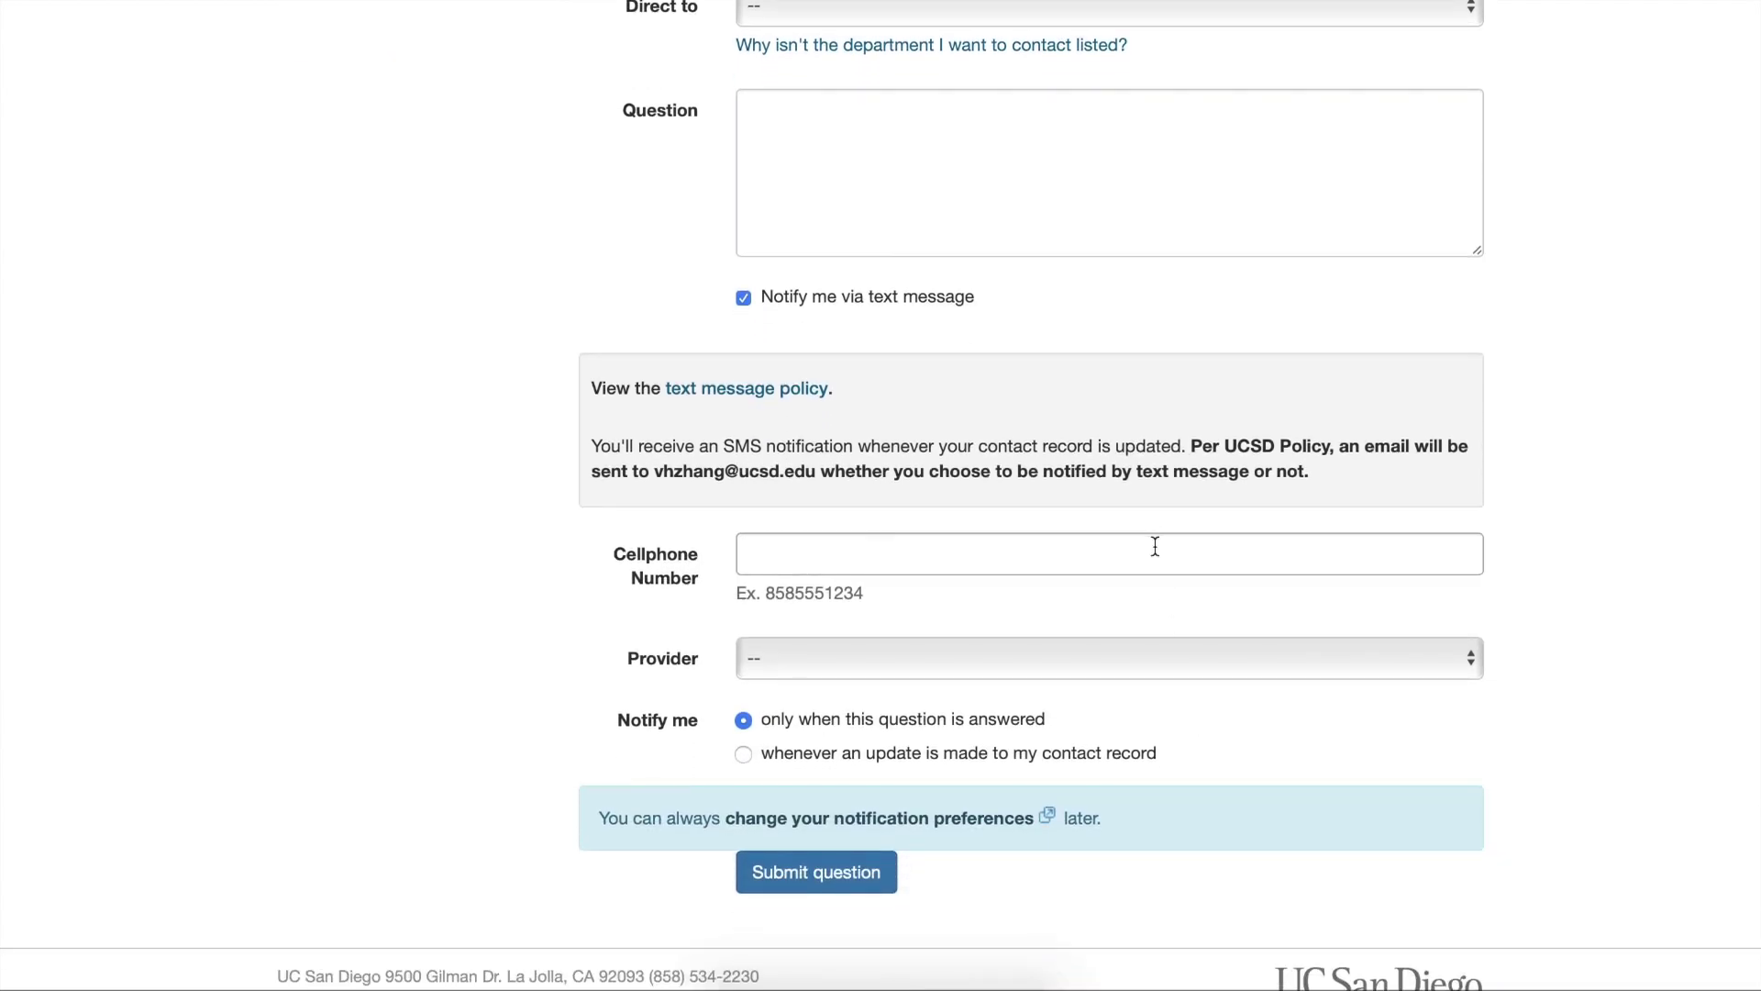
click(1103, 656)
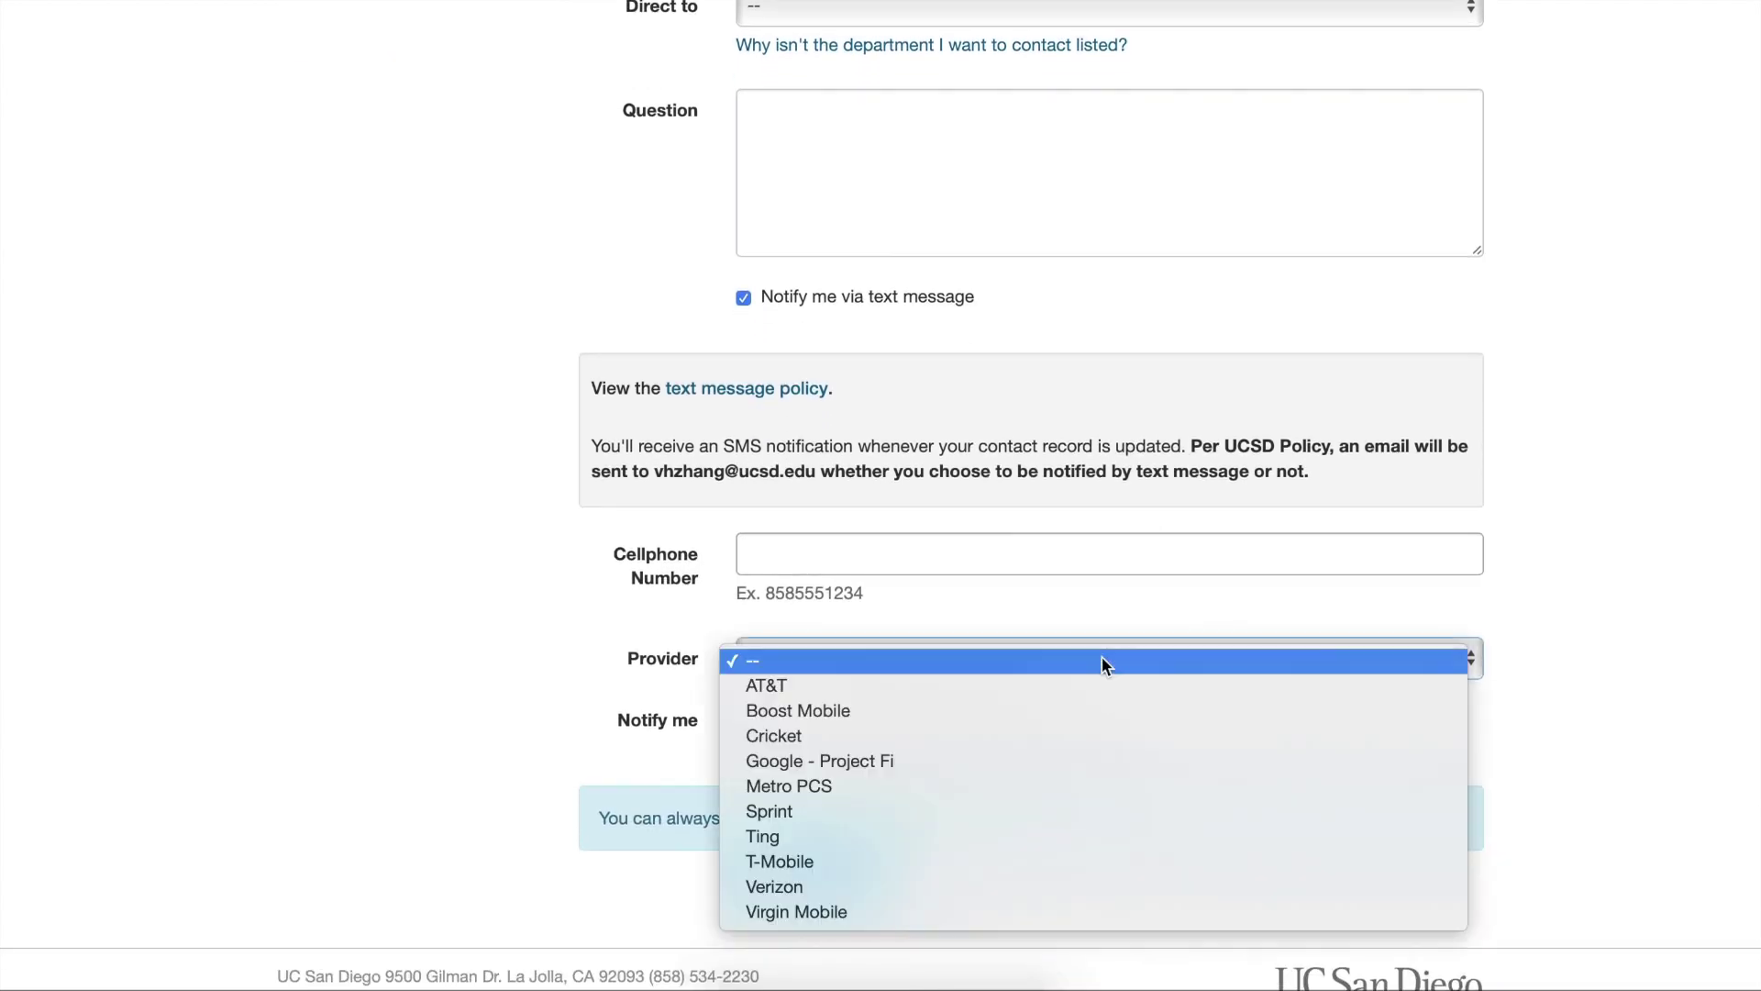
click(1580, 865)
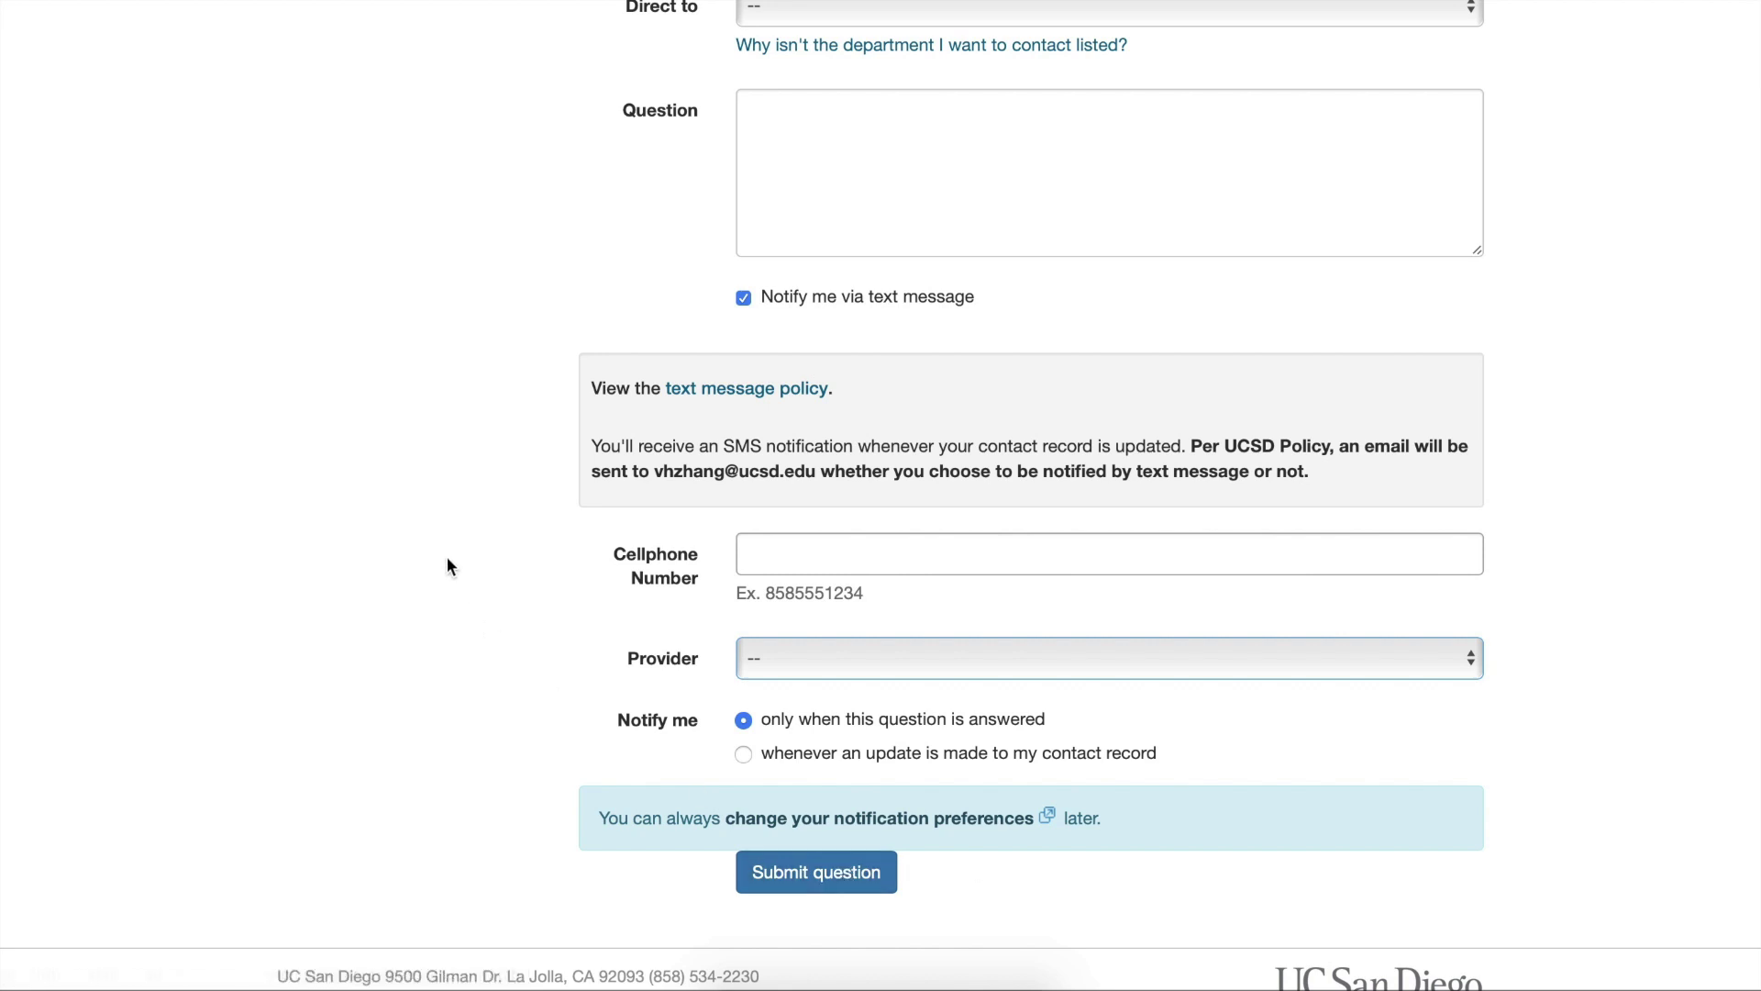
scroll(447, 558, up, 8)
scroll(447, 562, up, 2)
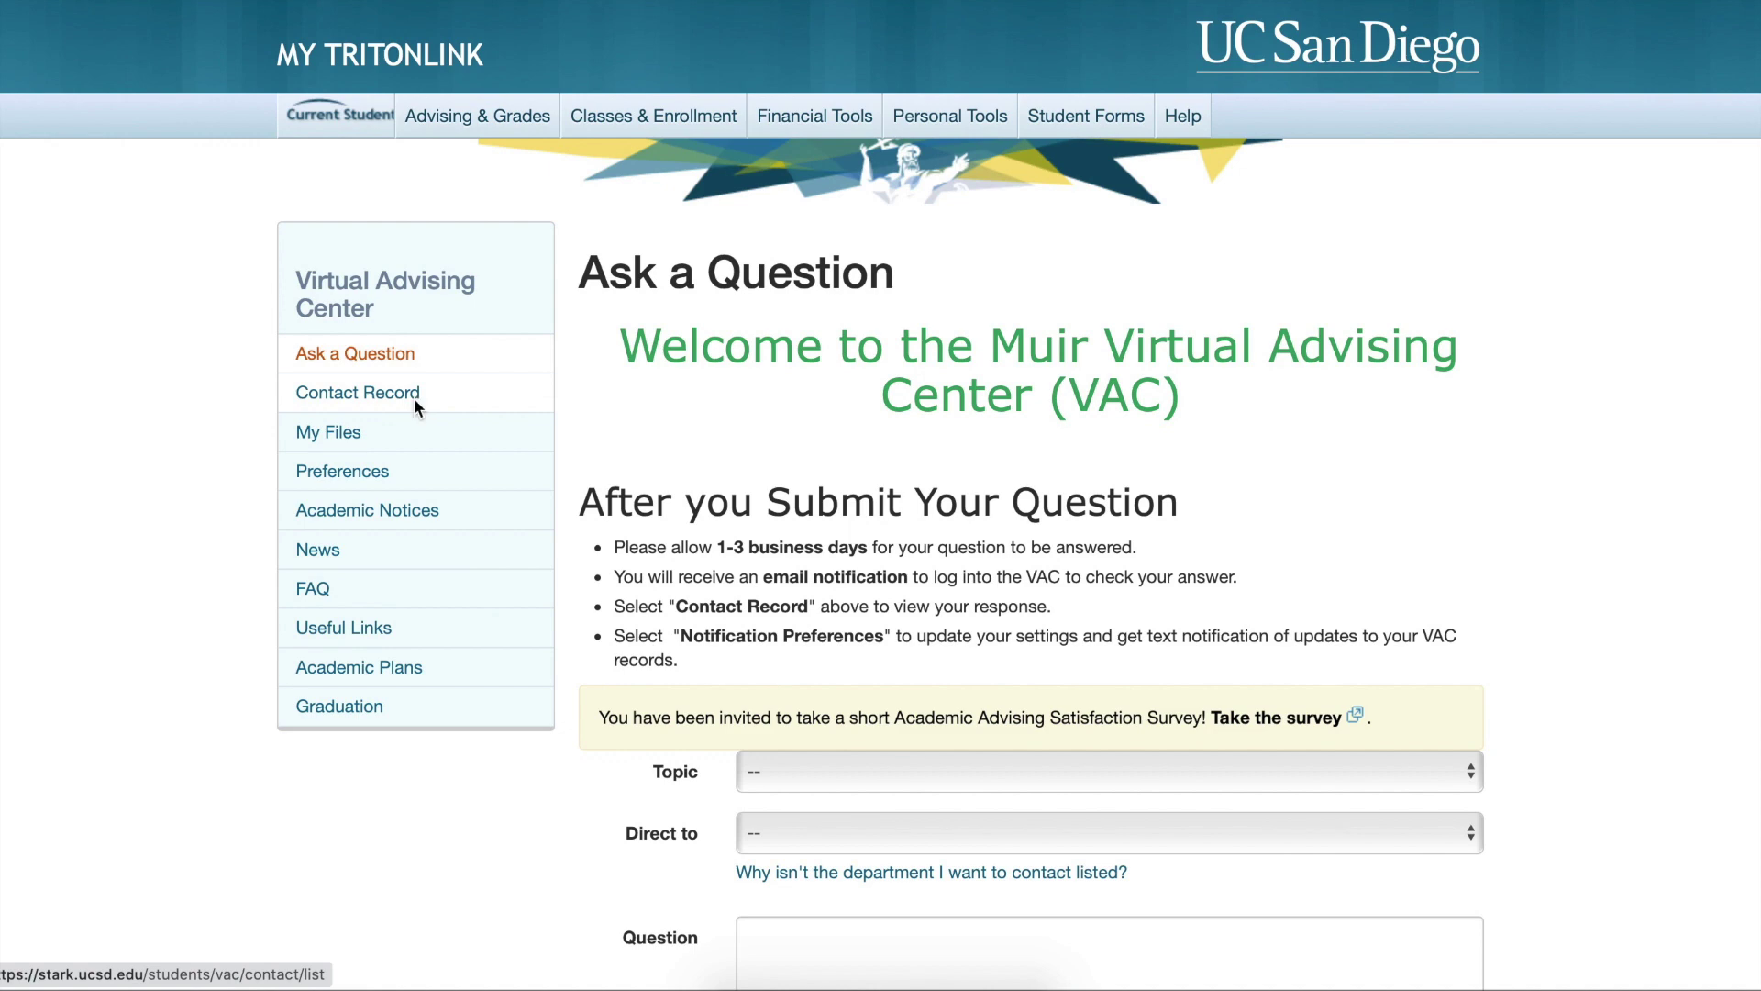
Step: Open Contact Record and scroll through the past advising messages
click(415, 398)
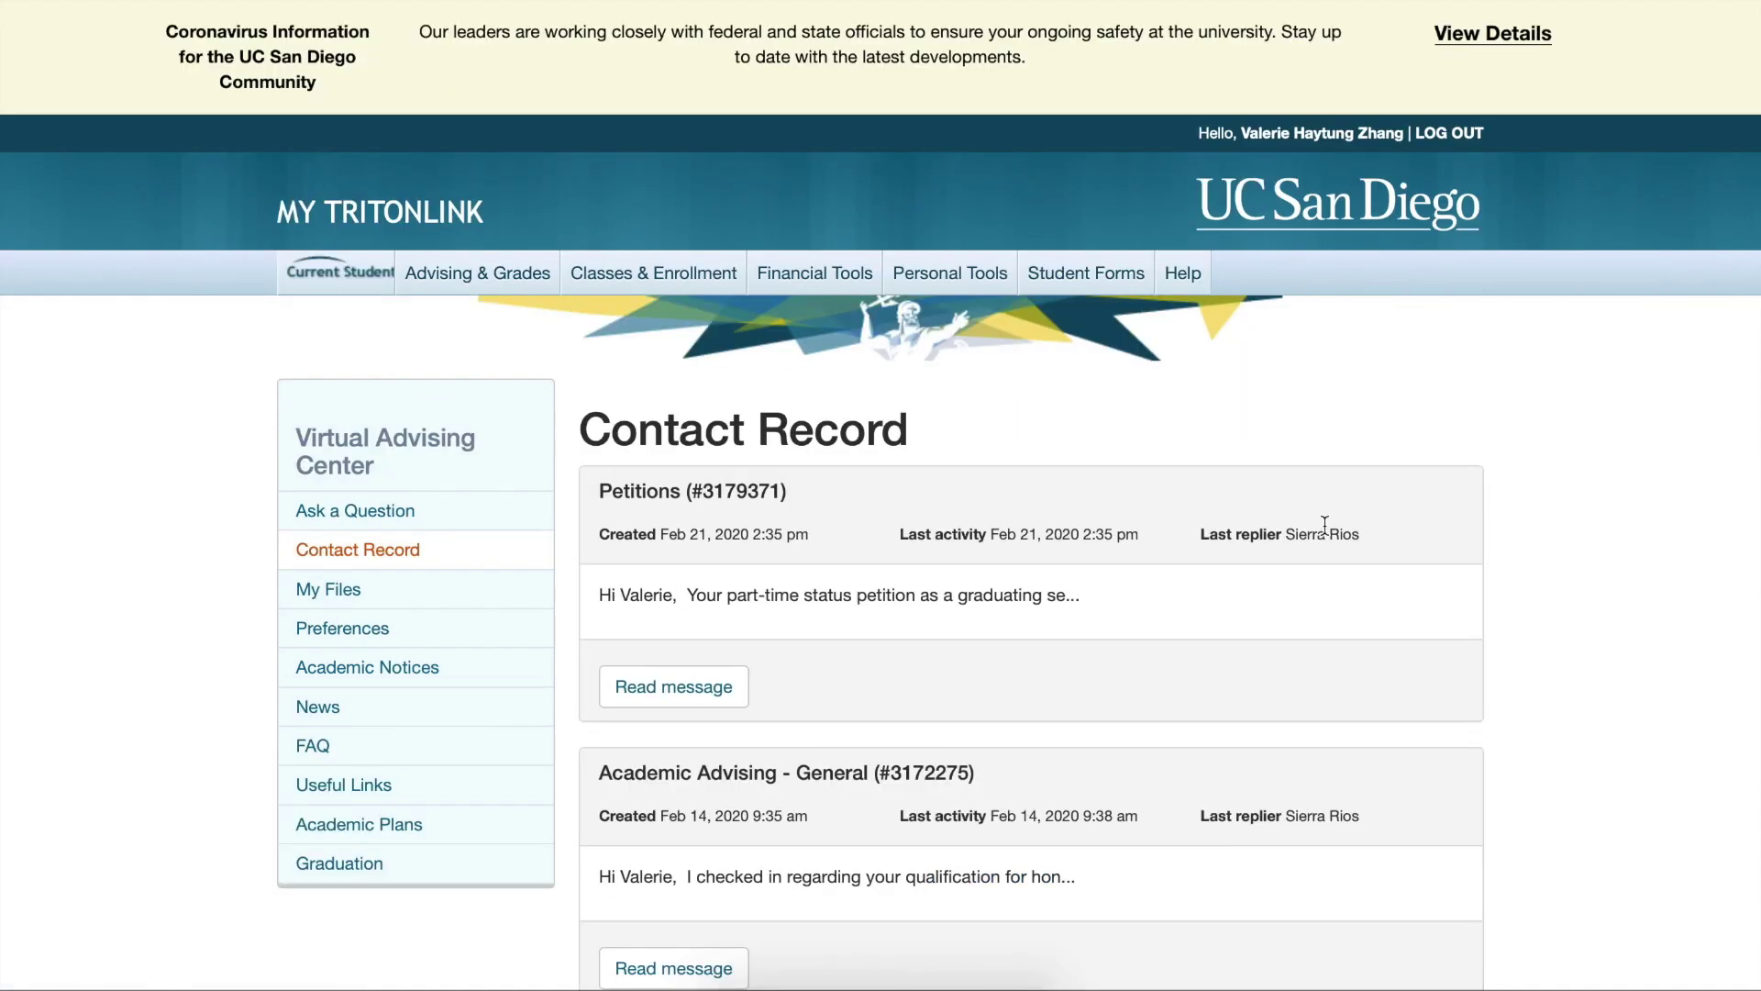
scroll(1325, 525, down, 2)
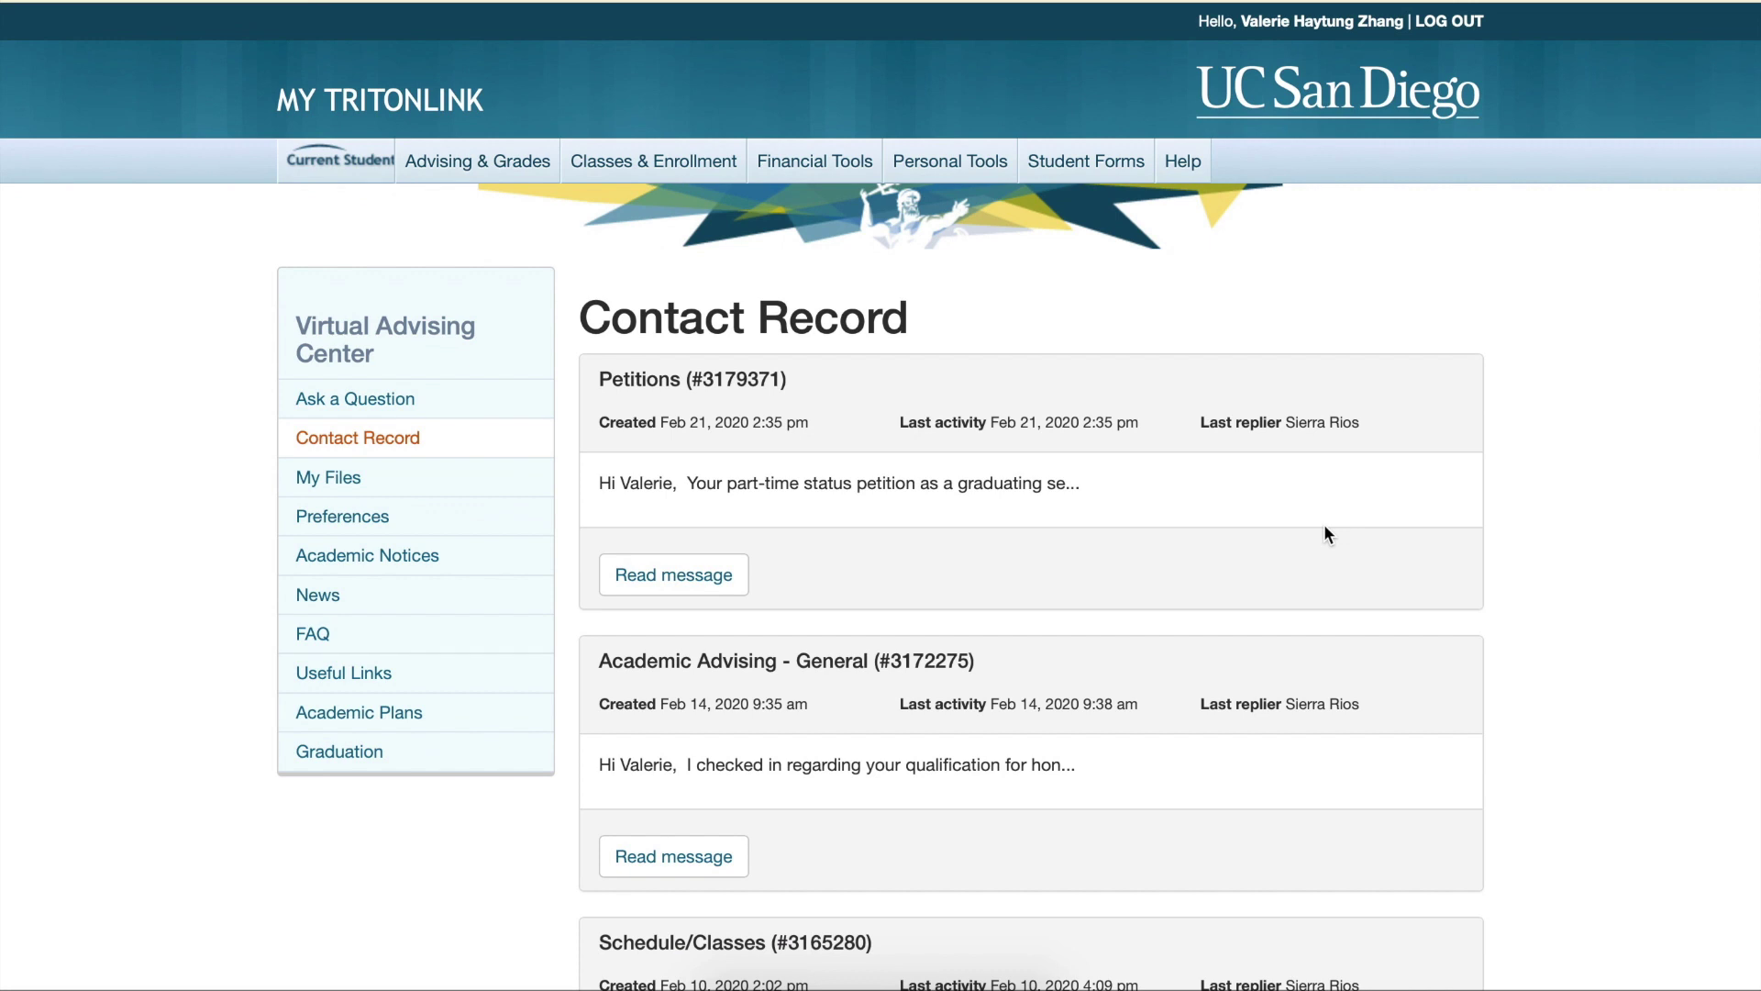
scroll(1324, 534, down, 1)
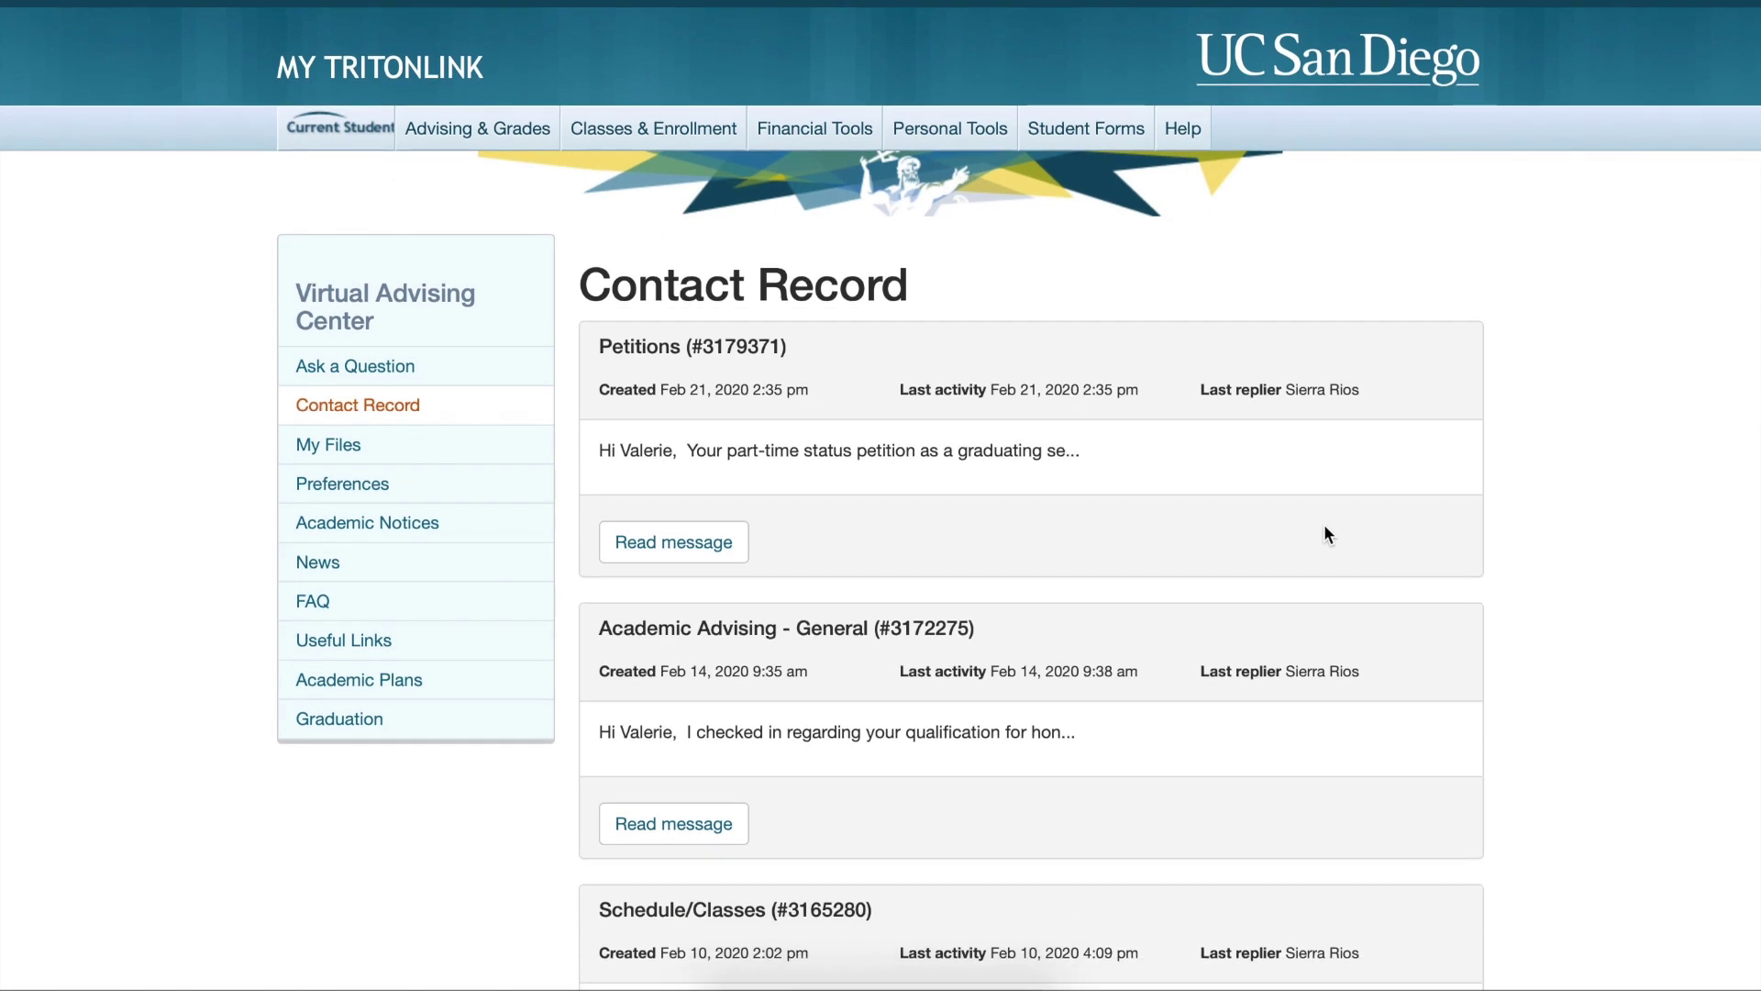
scroll(1326, 533, down, 2)
scroll(1325, 533, down, 2)
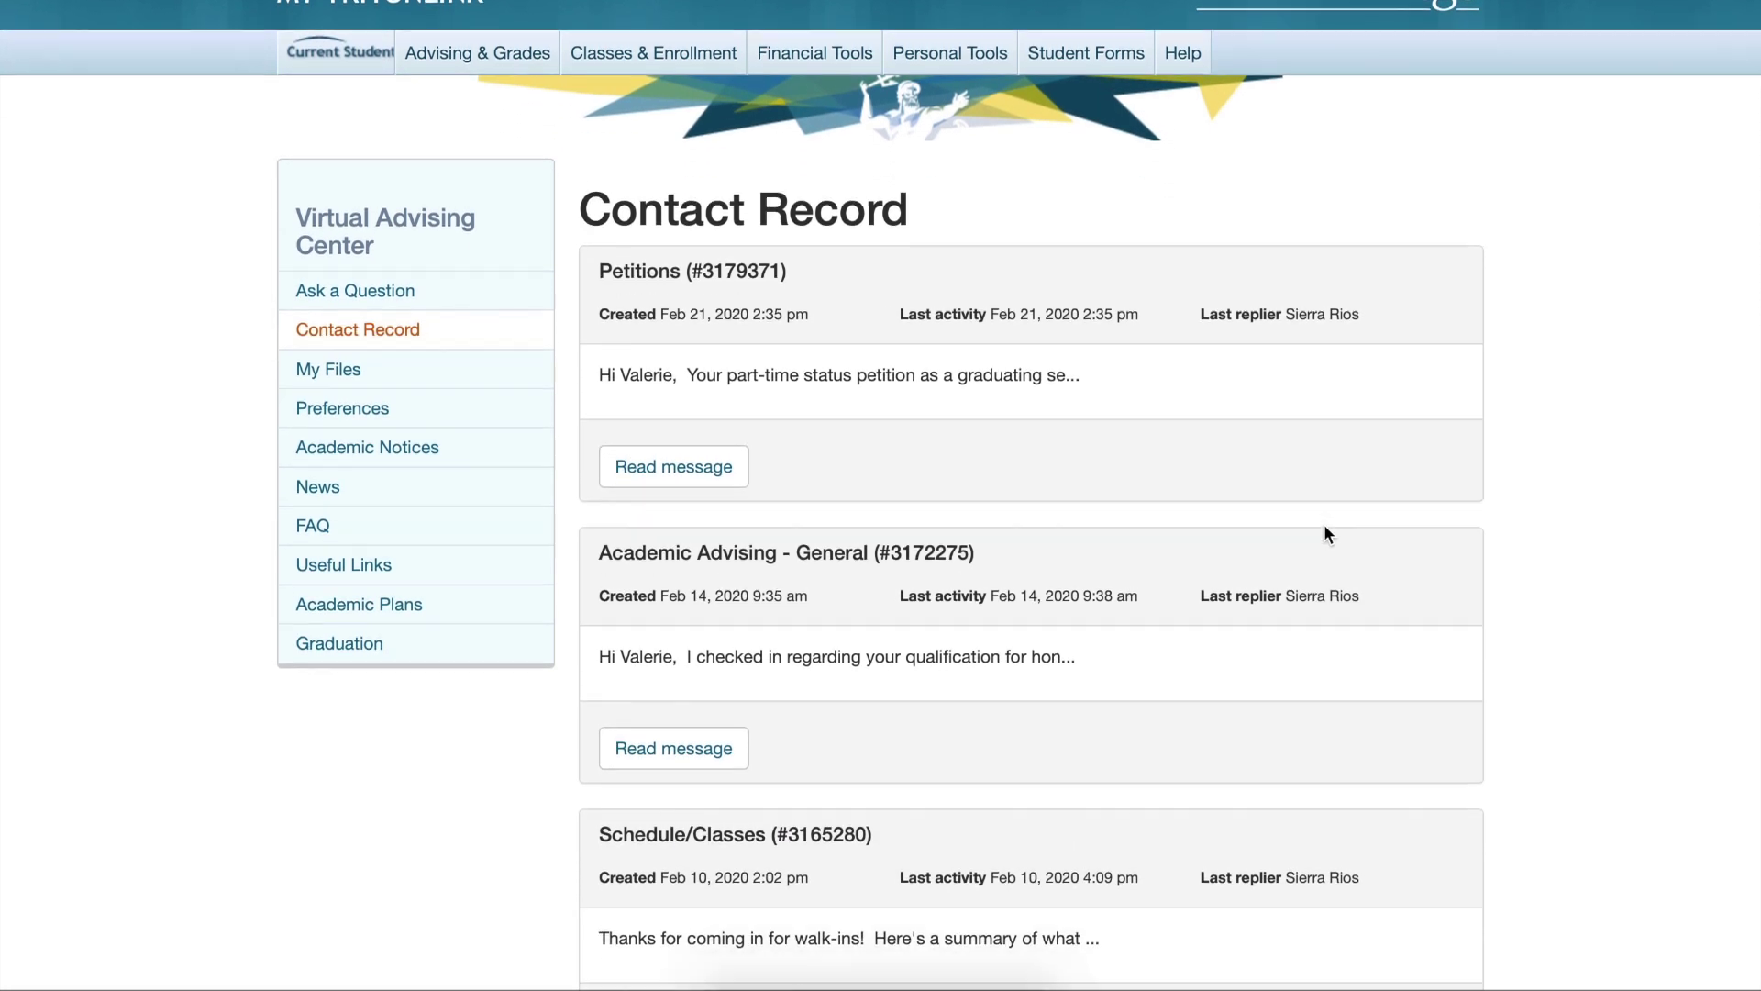
scroll(919, 458, up, 1)
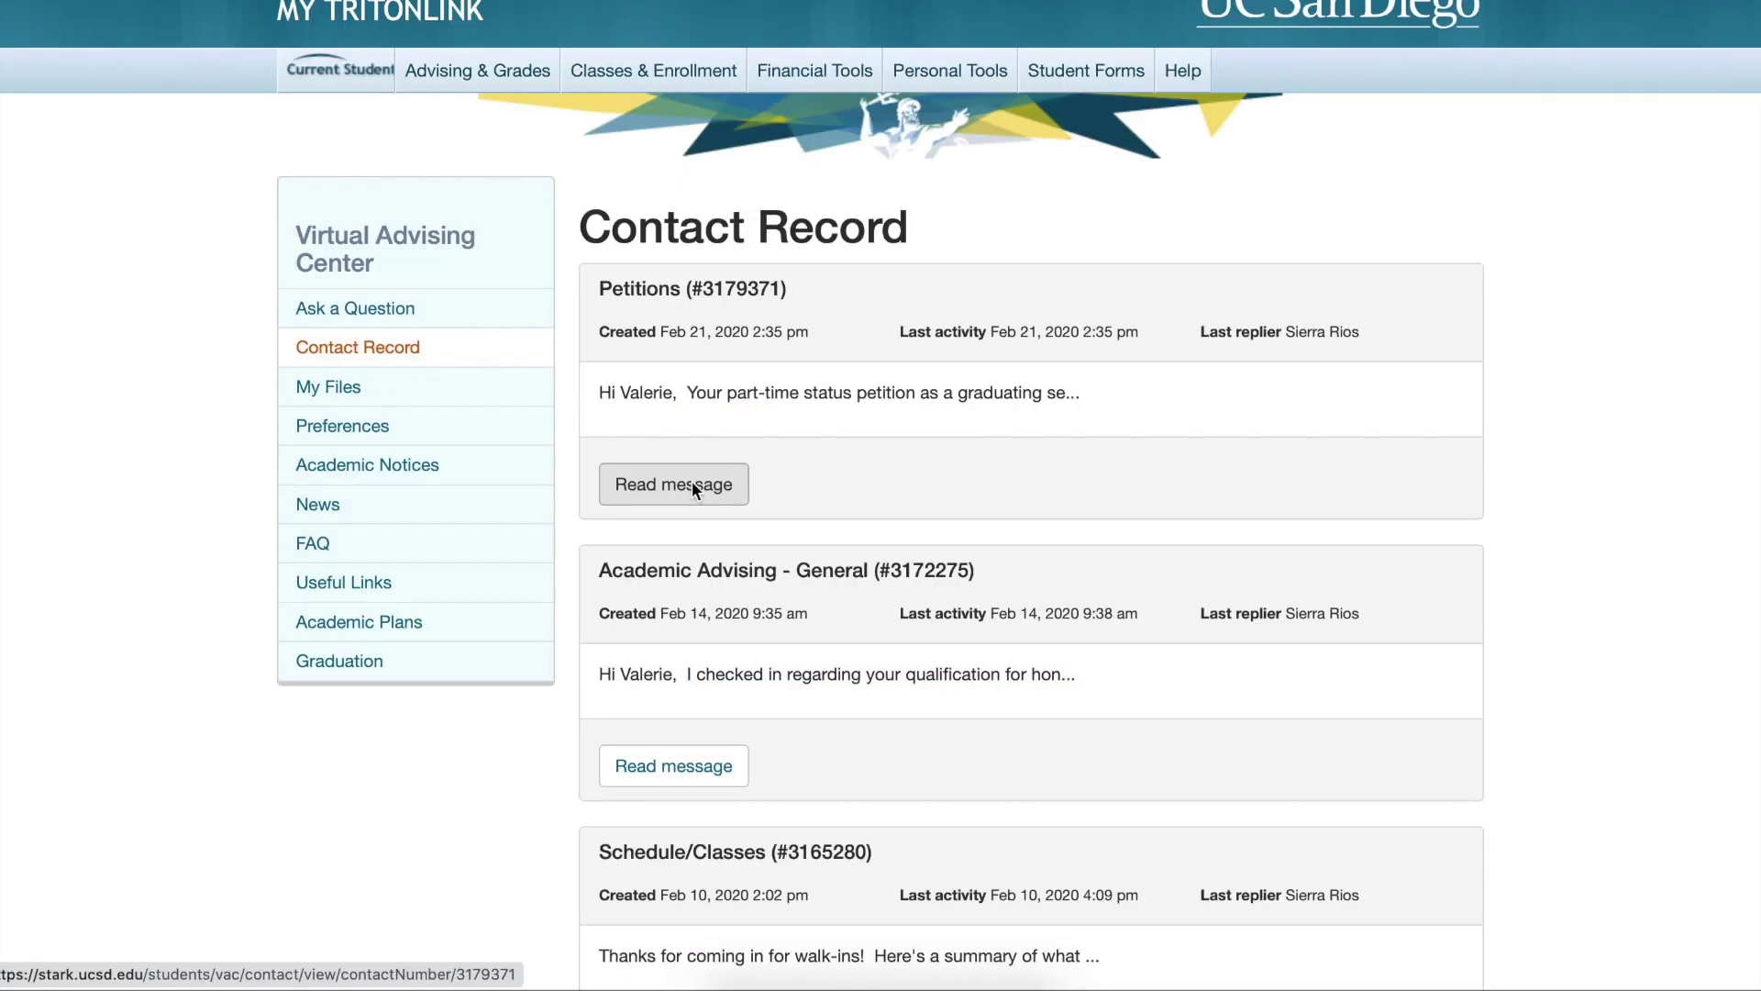
Step: Read the Petitions reply approving the Spring Quarter 2020 part-time status petition
click(692, 482)
scroll(1678, 496, down, 5)
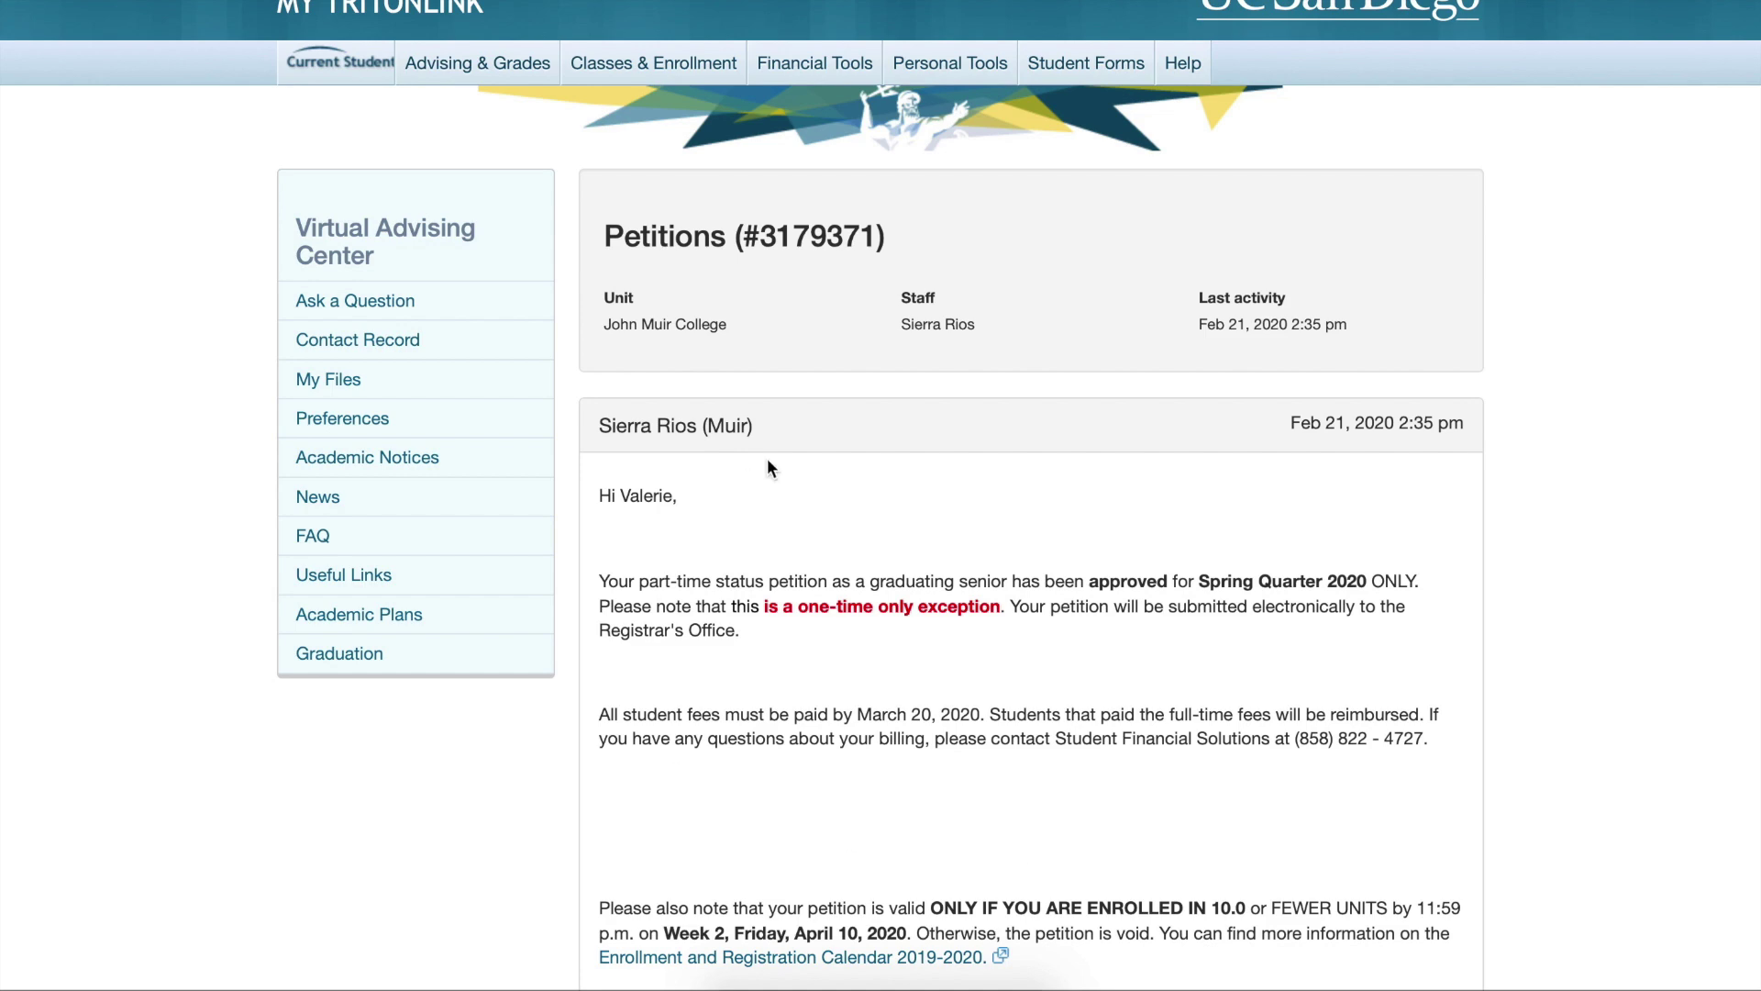
scroll(988, 841, down, 3)
scroll(989, 834, down, 5)
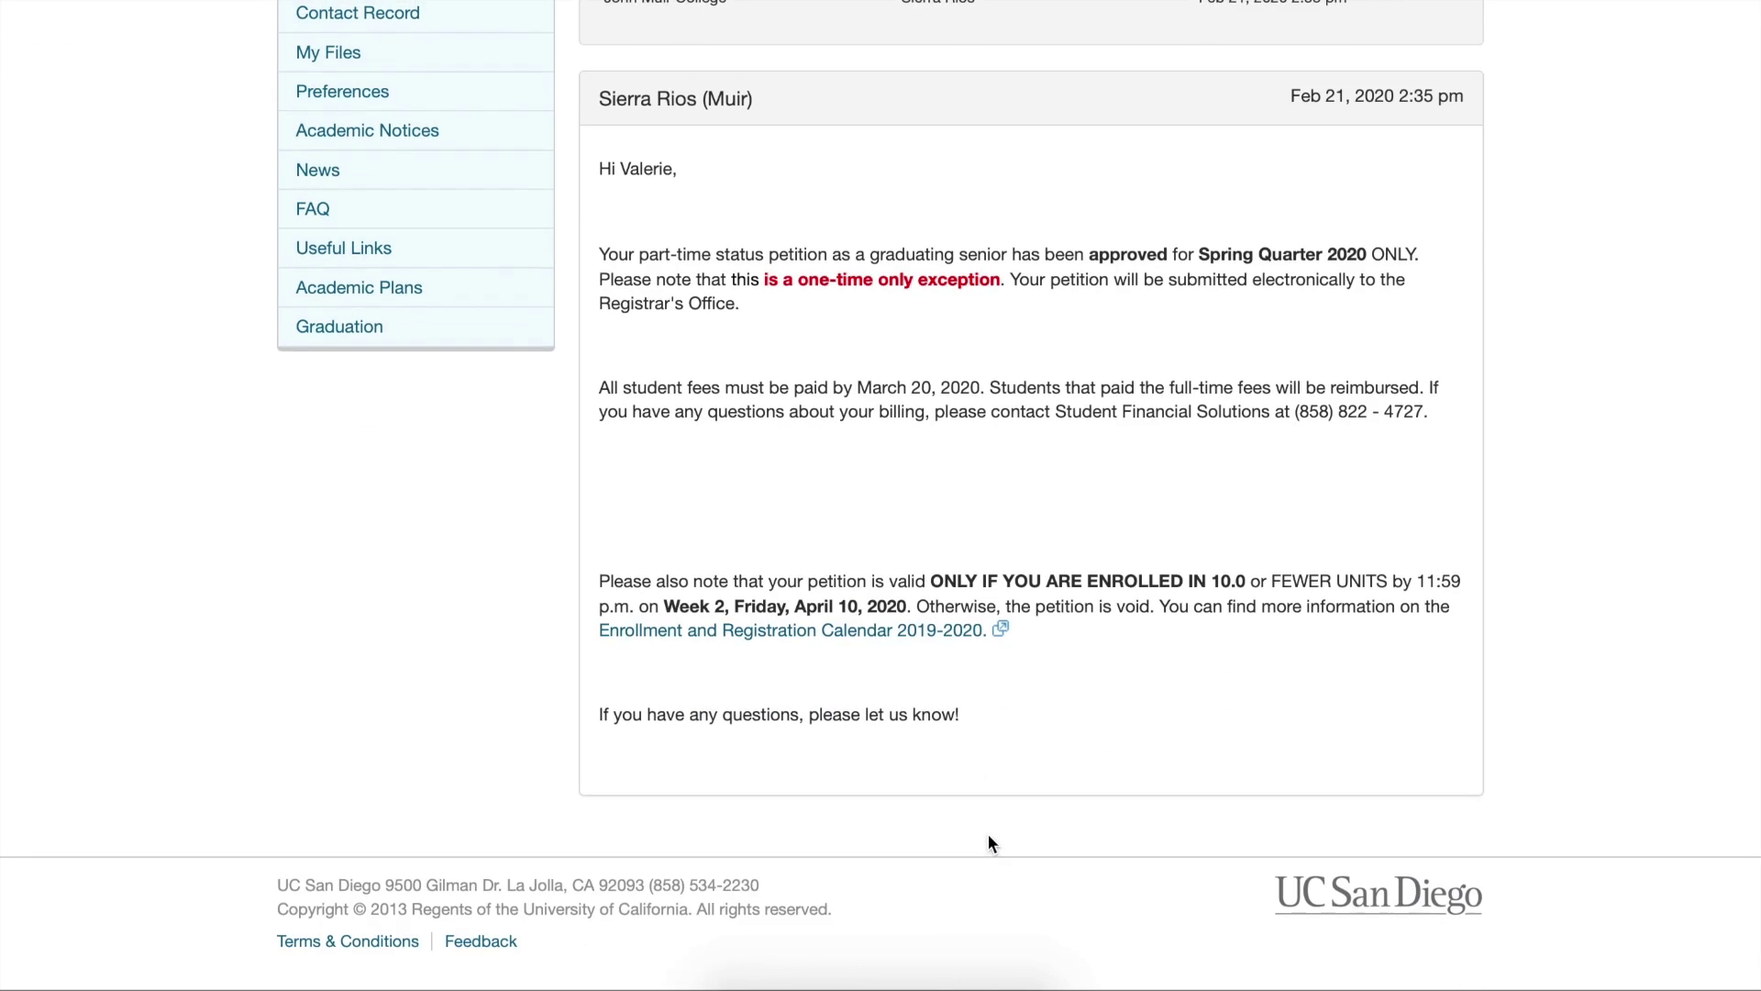
scroll(1634, 599, up, 10)
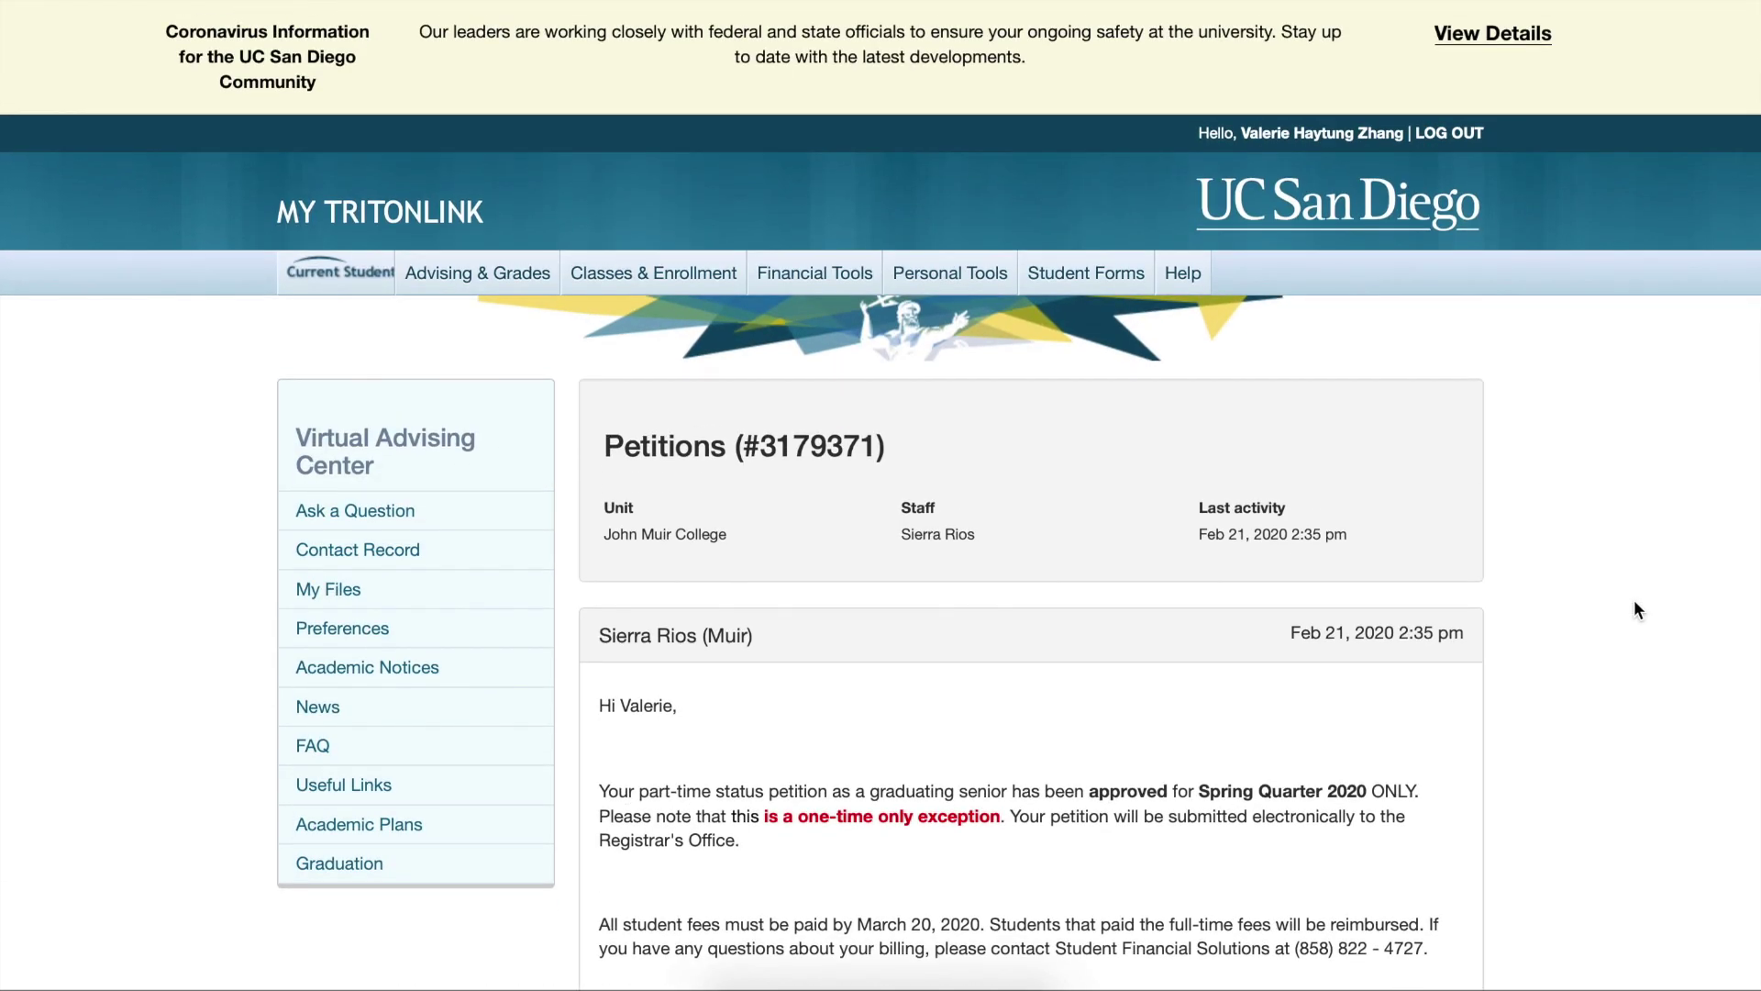